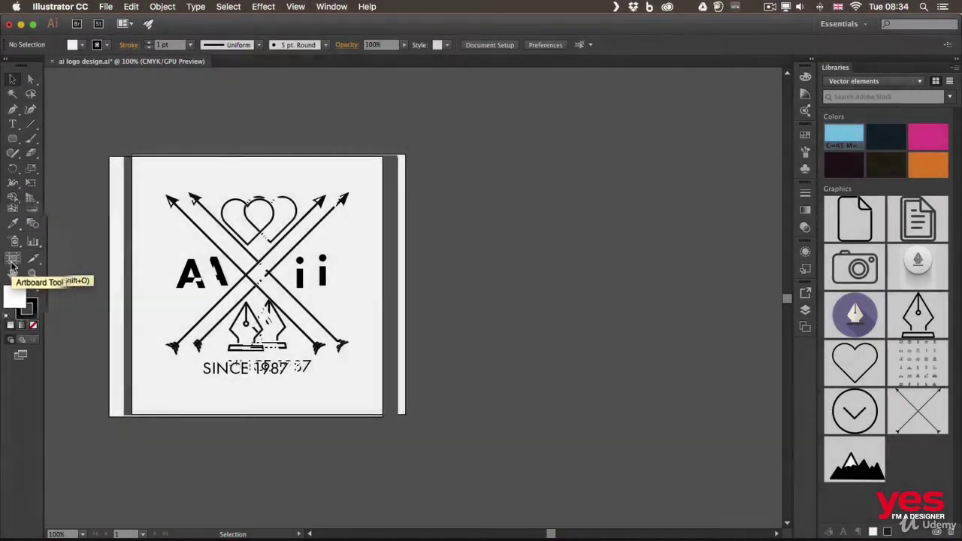
Step: Shift the logo artboard up and left, and draw a second artboard beside it, about 88.55 by 153.13 mm
left_click(12, 263)
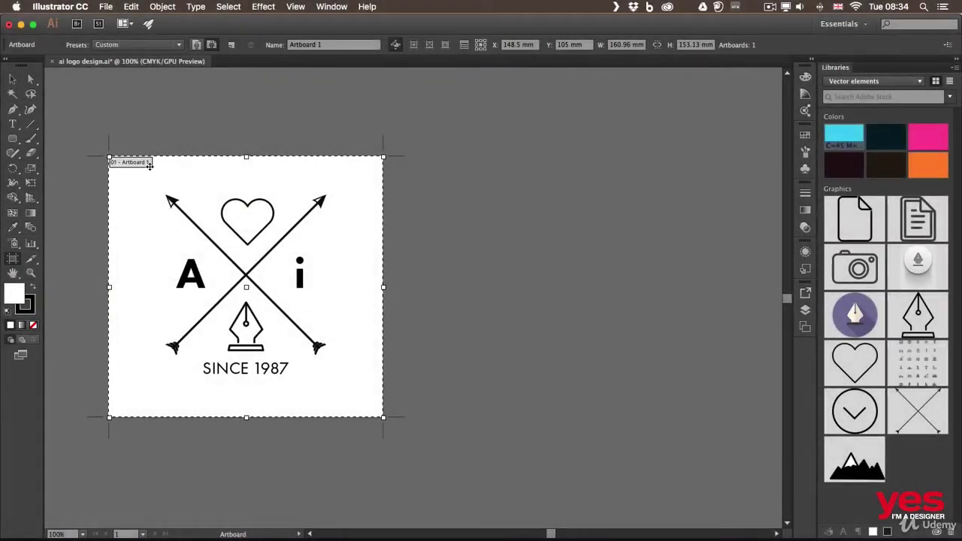
left_click_drag(188, 249, 203, 220)
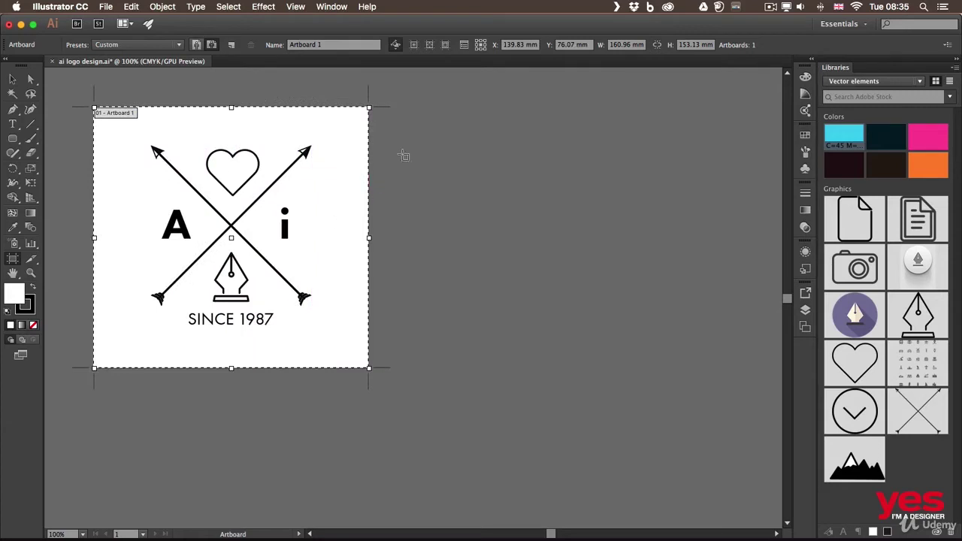
left_click_drag(414, 108, 566, 371)
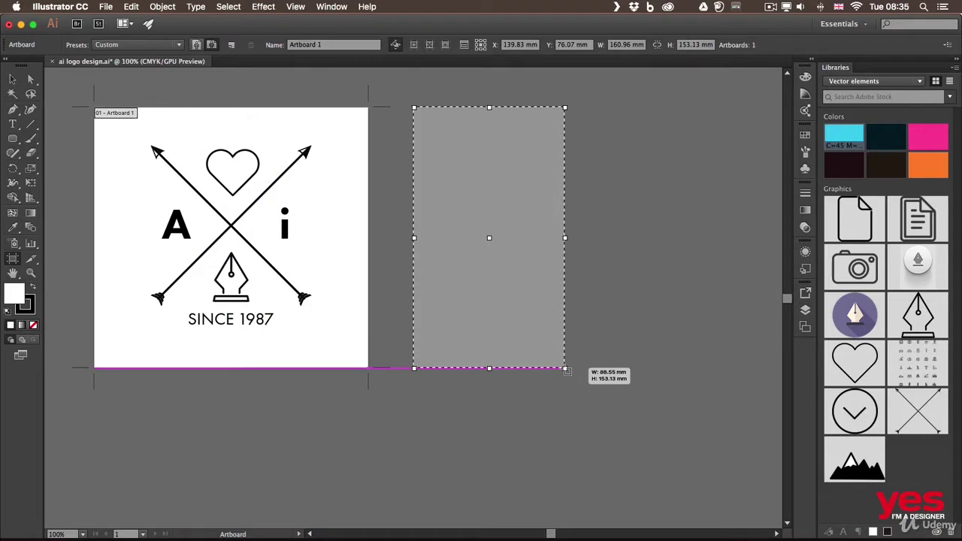
left_click_drag(566, 371, 566, 371)
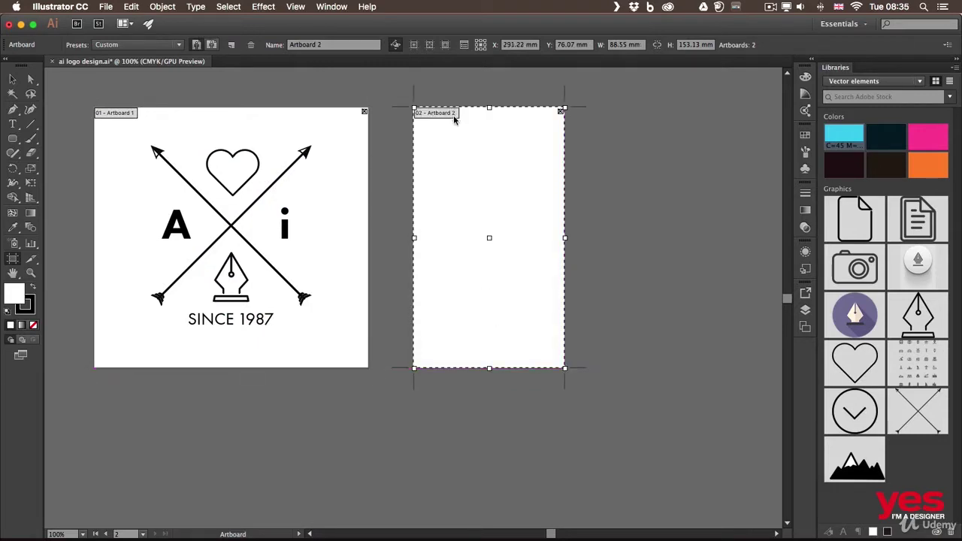
Step: Rename the new empty artboard Banner and the artboard containing the crest Logo
left_click(329, 43)
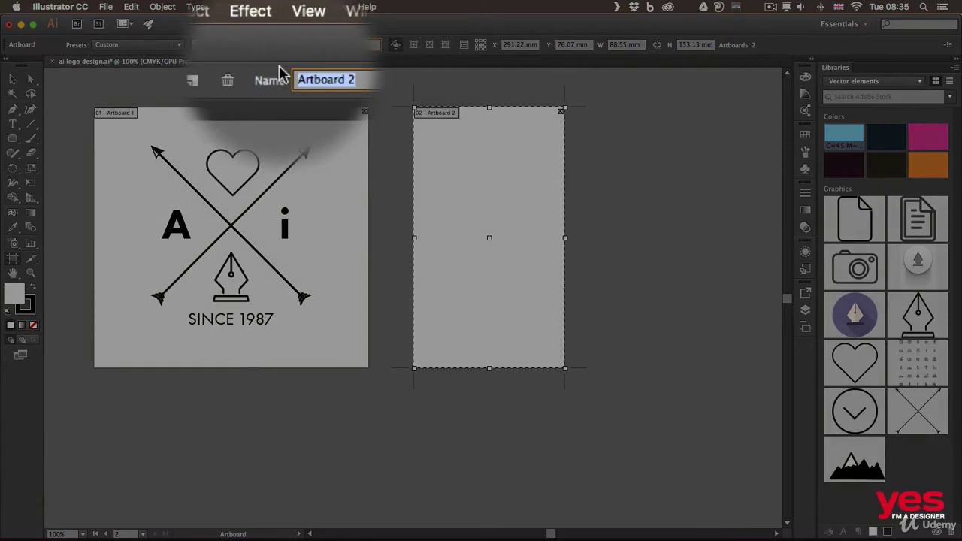
type("Banner")
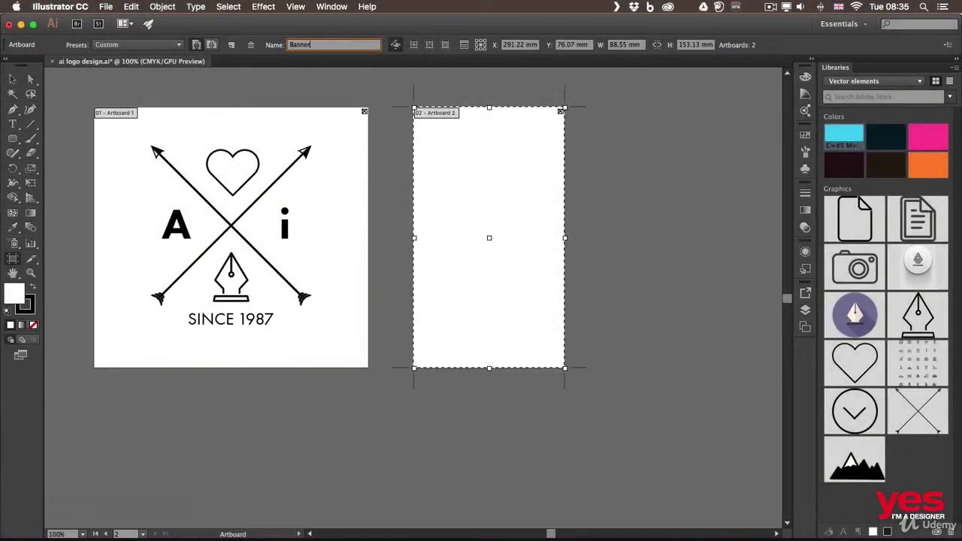
key("Return")
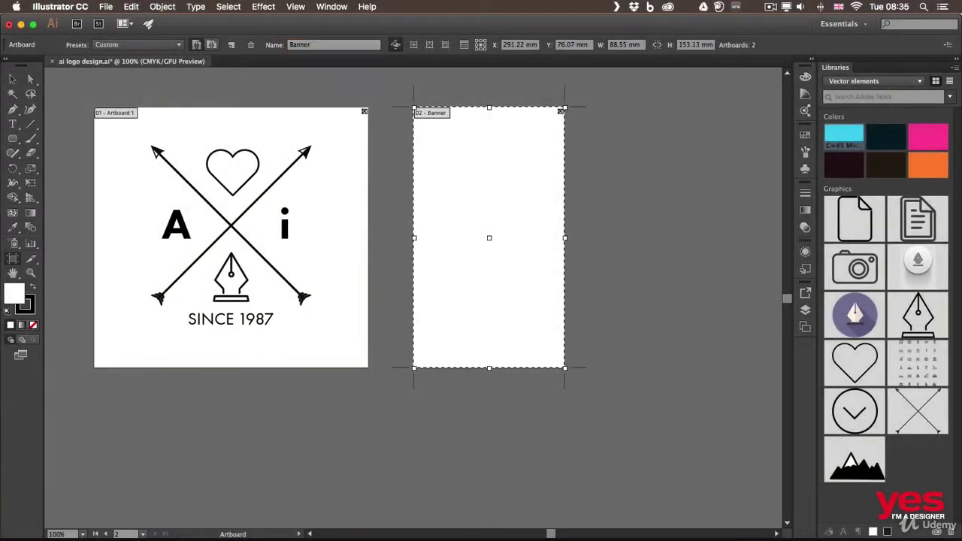
left_click(213, 126)
left_click(335, 45)
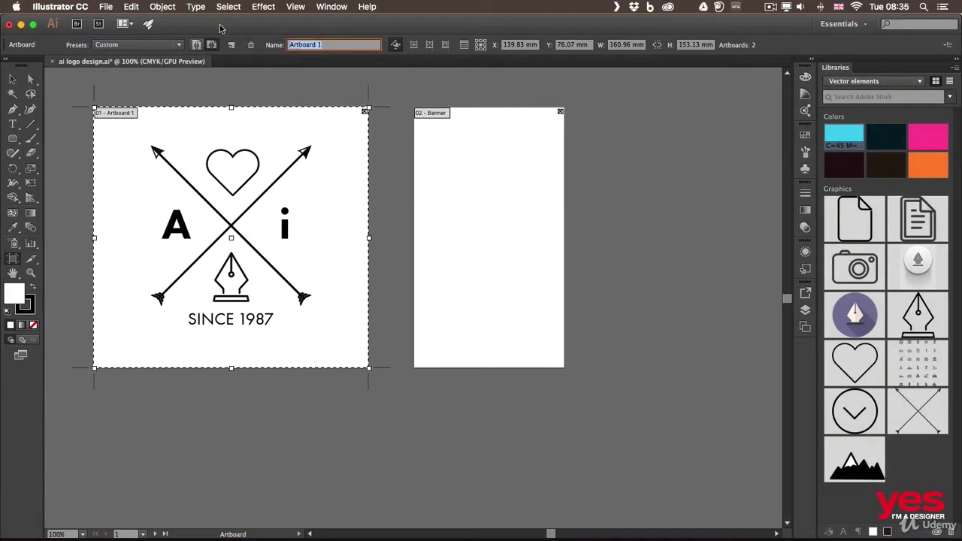
type("Logo")
key("Return")
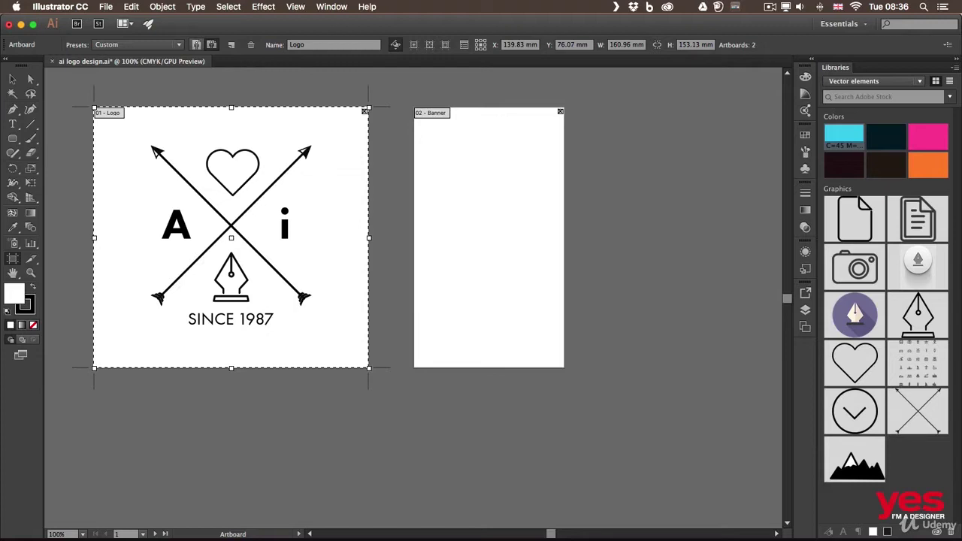
Step: Open the recent file adobe crests.ai
left_click(105, 8)
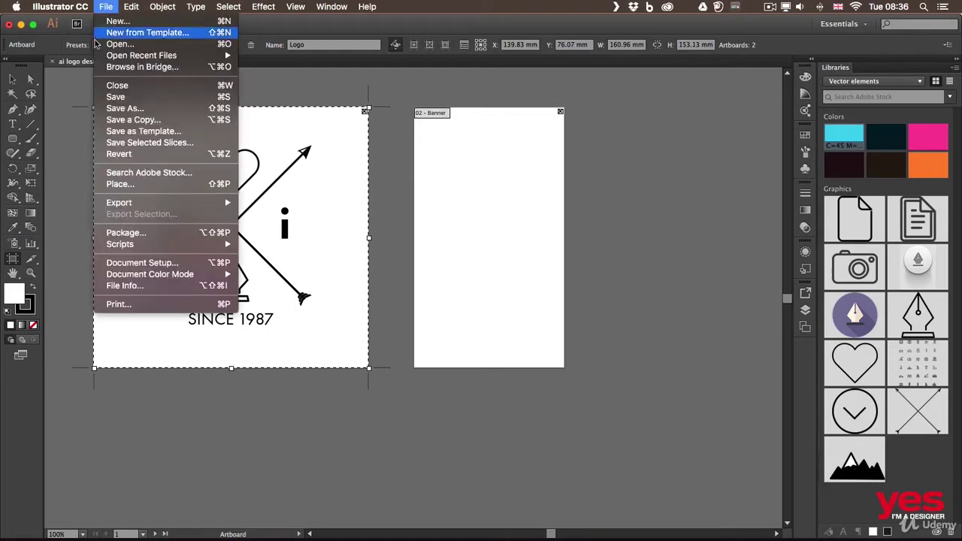
mouse_move(133, 59)
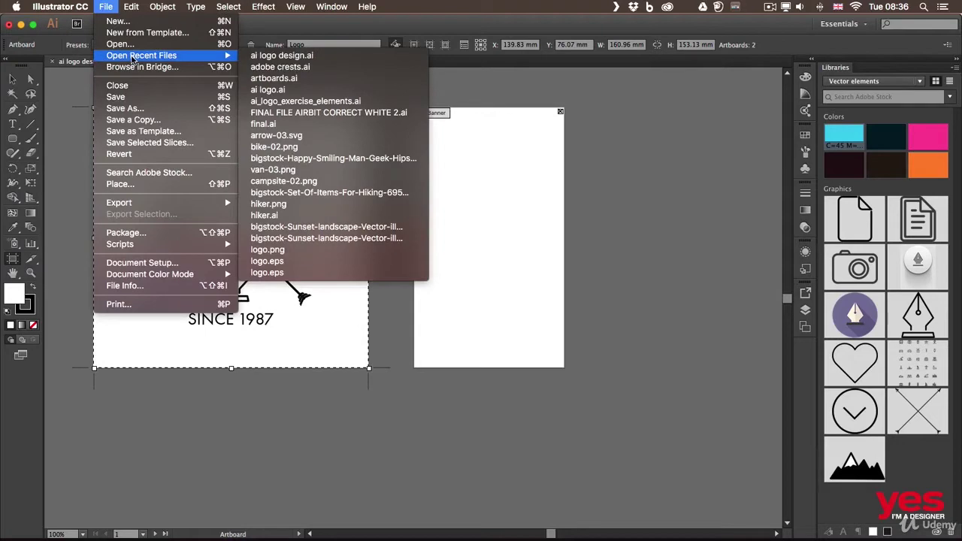
left_click(271, 68)
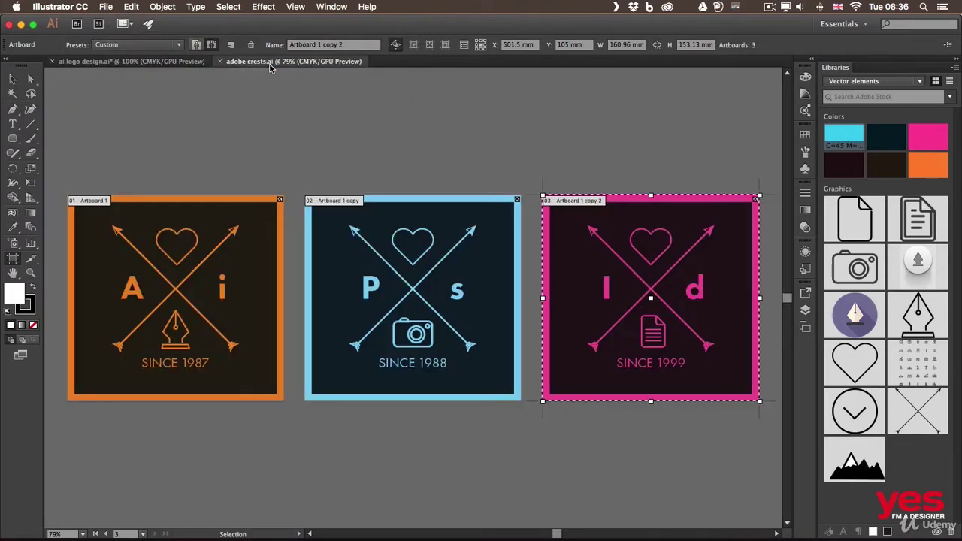
Step: Go through the Ai, Ps and Id crest artboards one by one and return to the Ai artboard
left_click(163, 292)
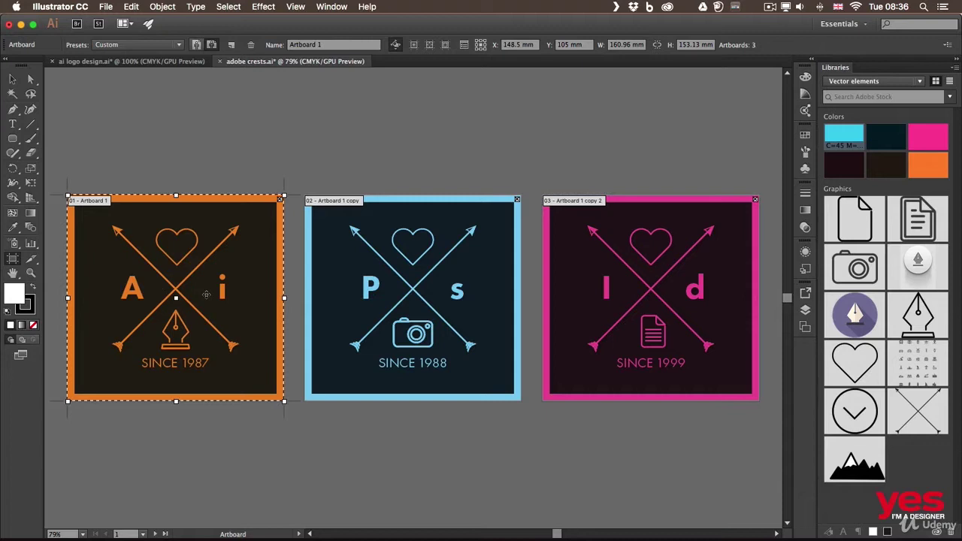
left_click(412, 285)
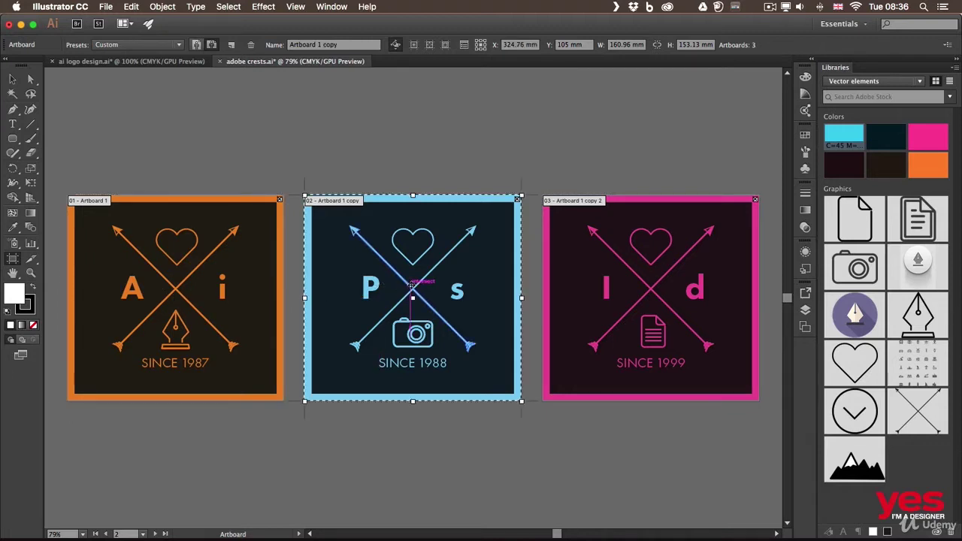
left_click(665, 299)
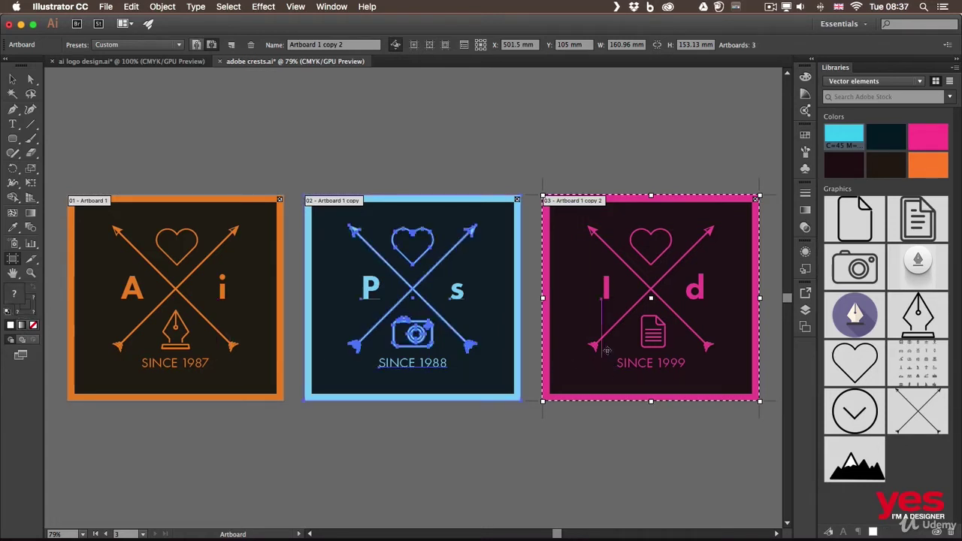
left_click(608, 349)
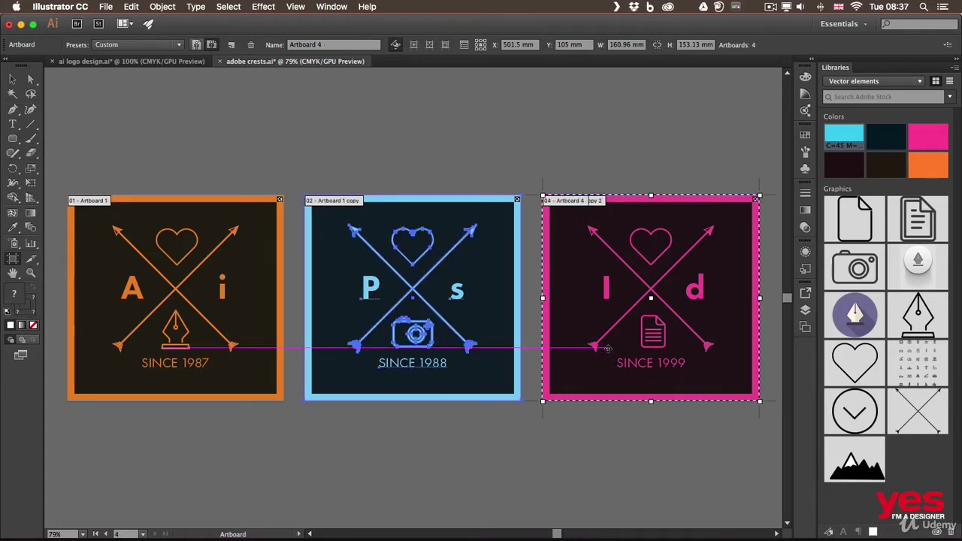
left_click(413, 350)
left_click(236, 337)
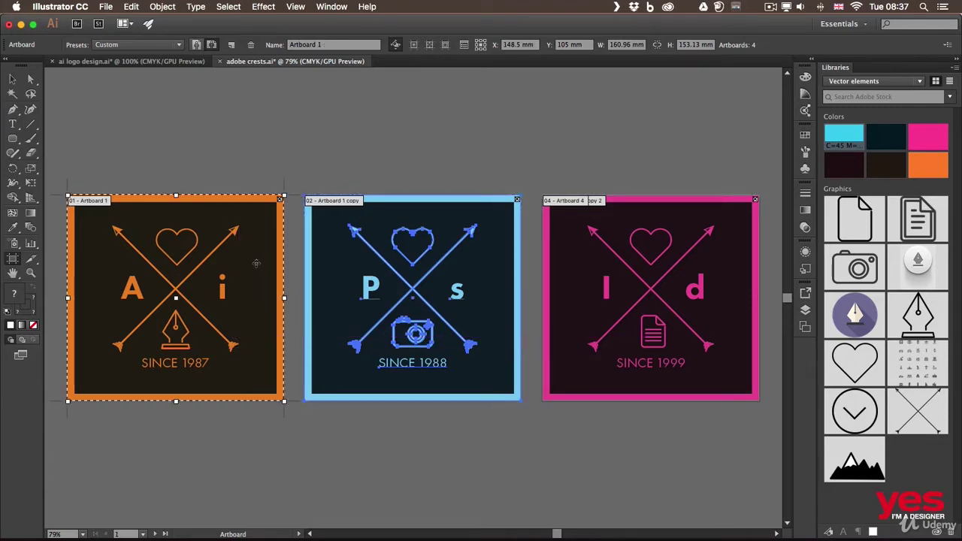
Step: Set up an export of the crests document in JPEG format using artboards
left_click(106, 8)
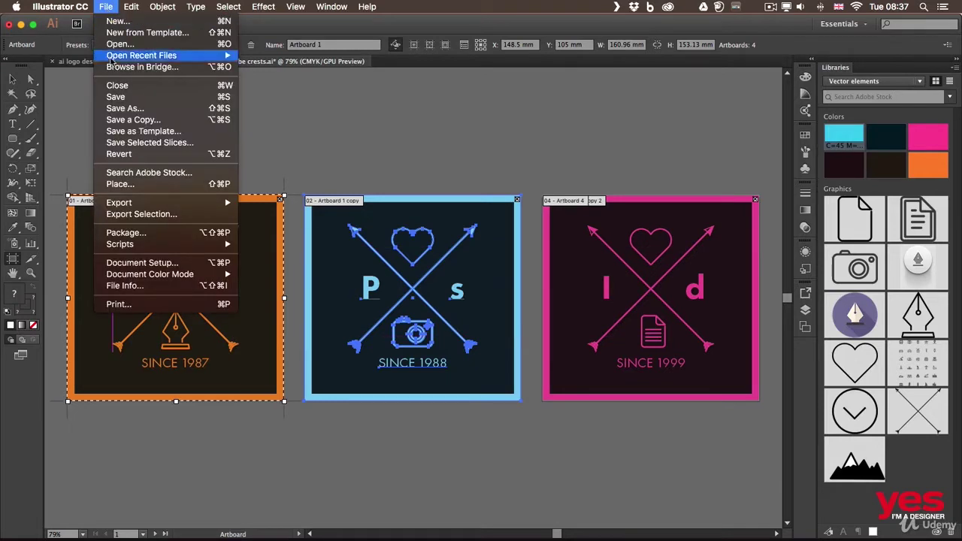
mouse_move(172, 203)
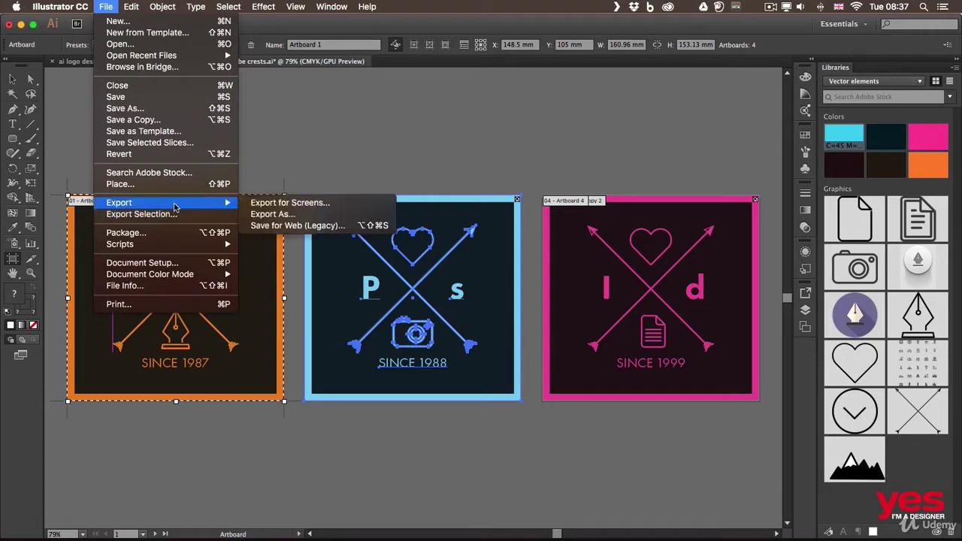
left_click(288, 216)
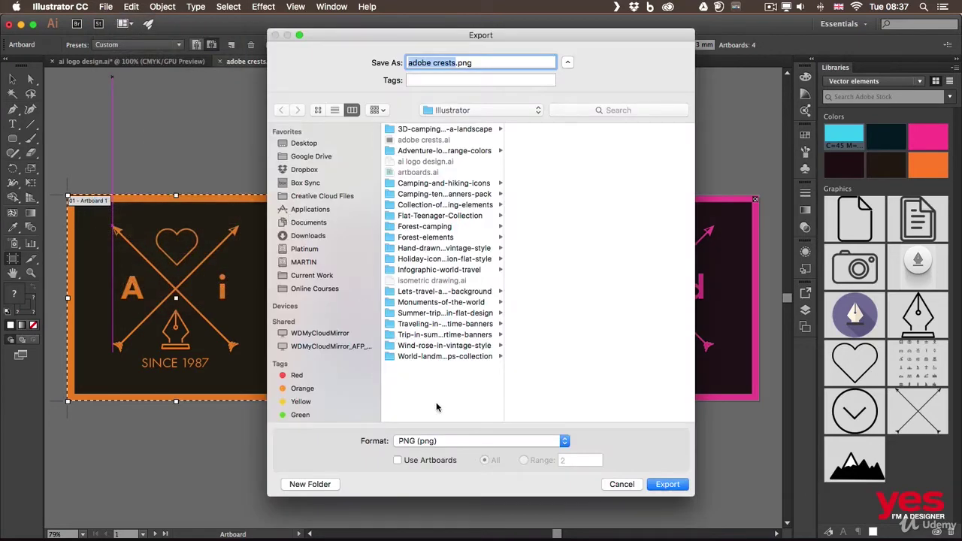
left_click(449, 441)
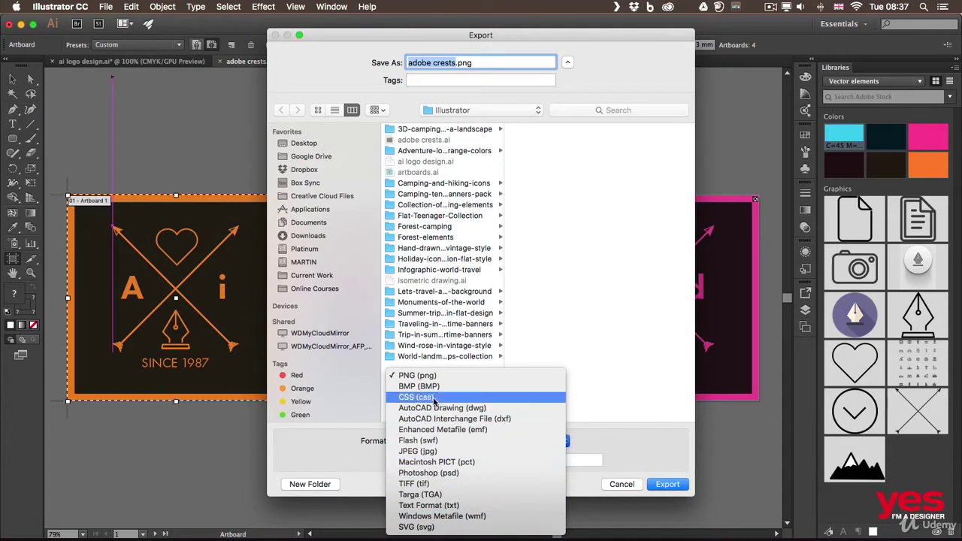
left_click(434, 452)
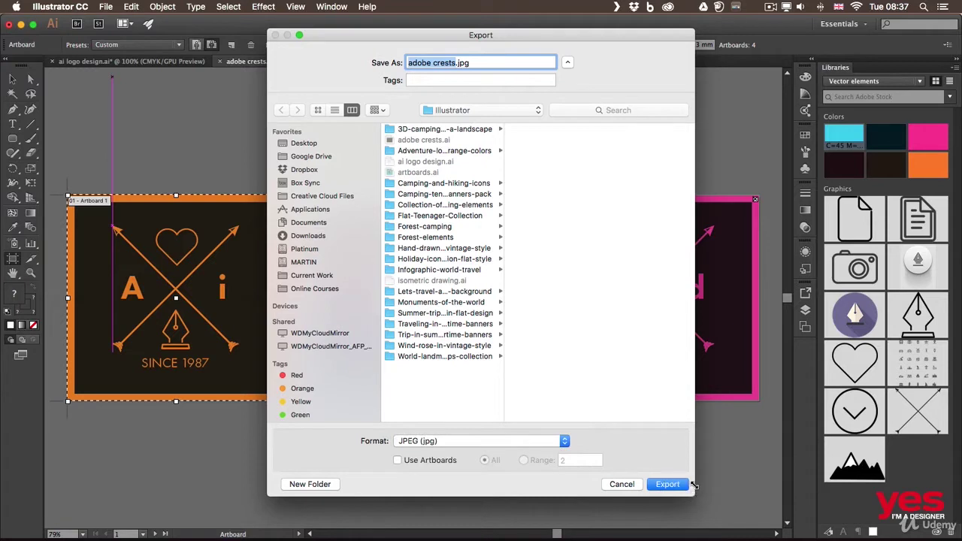
left_click_drag(696, 493, 690, 456)
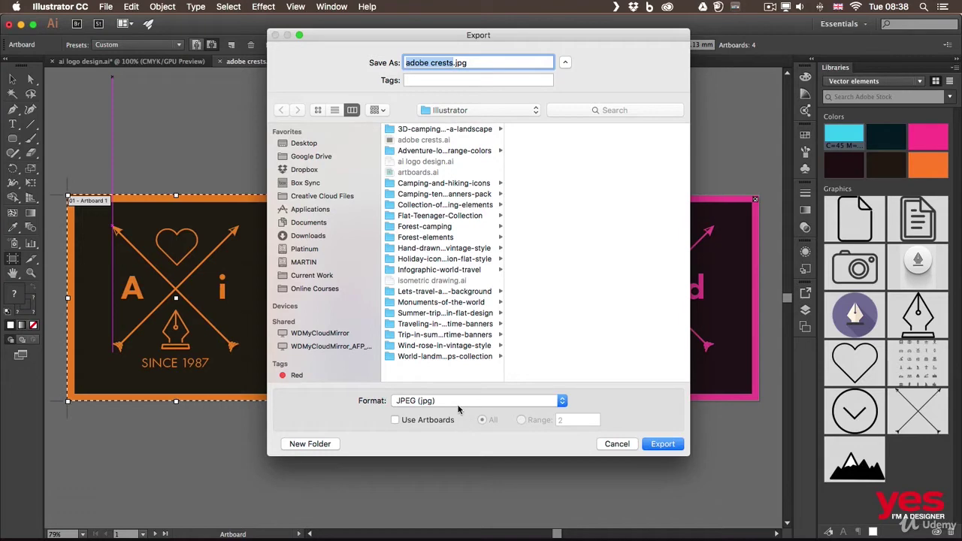
left_click(444, 421)
Step: Limit the export to artboards 1 and 3 with the range 1,3, and compare it against the artboards
left_click(522, 421)
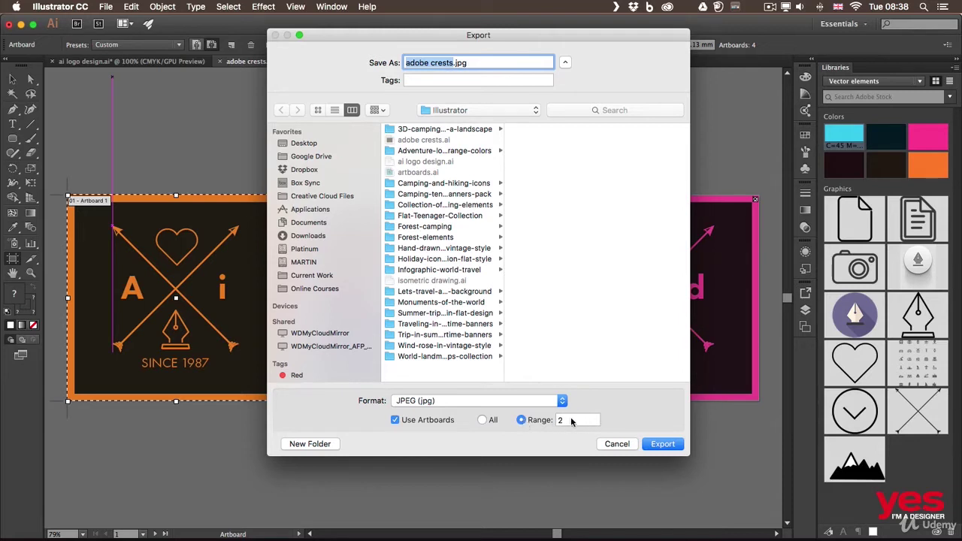
left_click_drag(573, 421, 521, 417)
type("1")
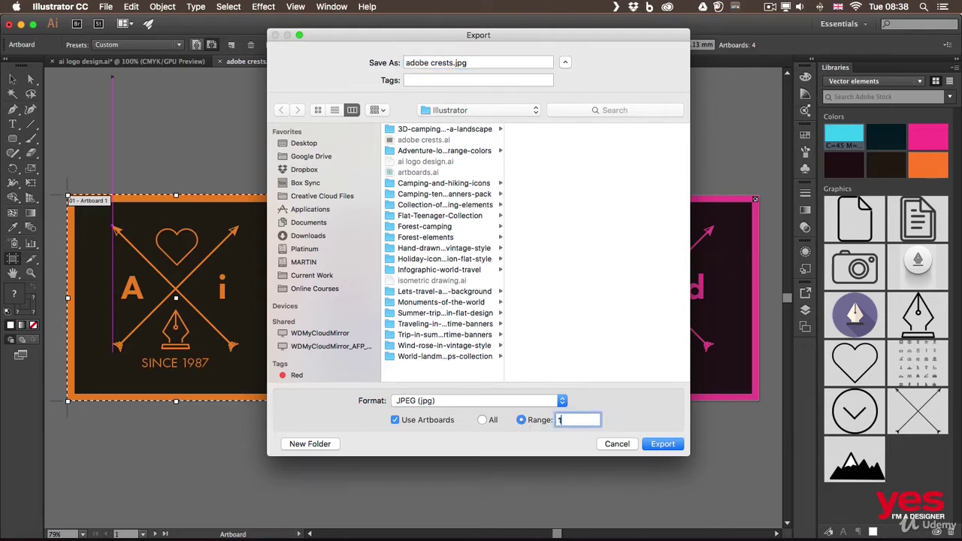
type("-2")
key("BackSpace")
key("BackSpace")
type(",3")
left_click_drag(388, 35, 276, 245)
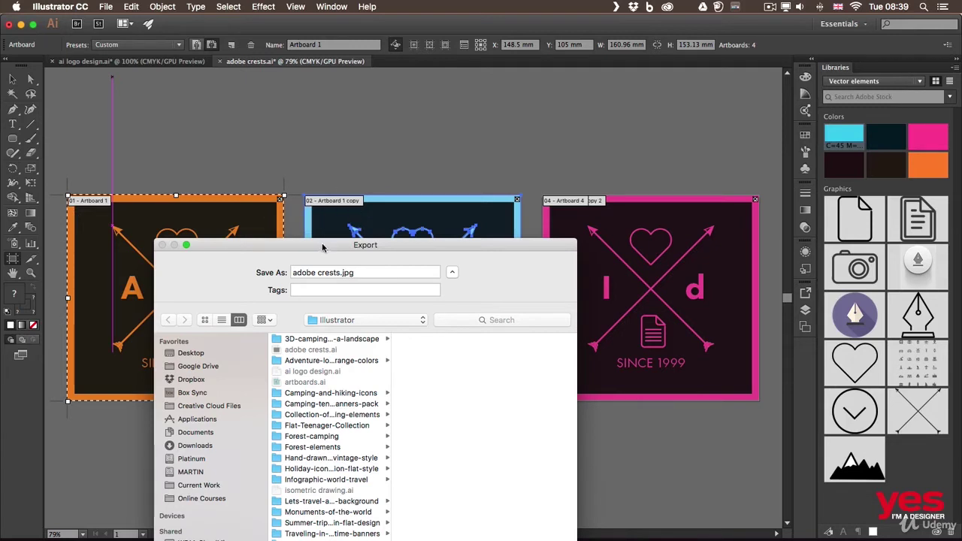
left_click_drag(323, 247, 366, 59)
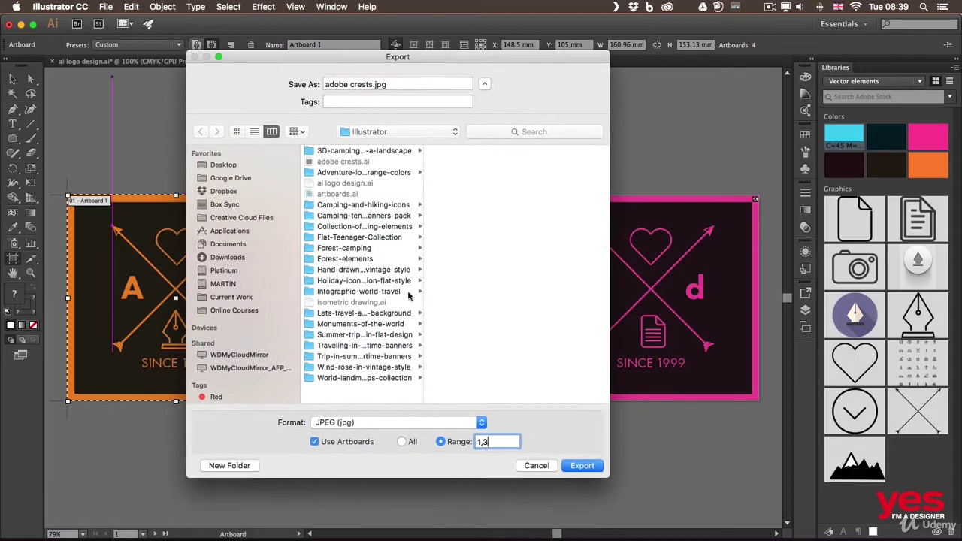
Step: Export all artboards to the Illustrator folder under exercise files, accepting CMYK, quality 5 Medium and Screen (72 ppi)
left_click(410, 442)
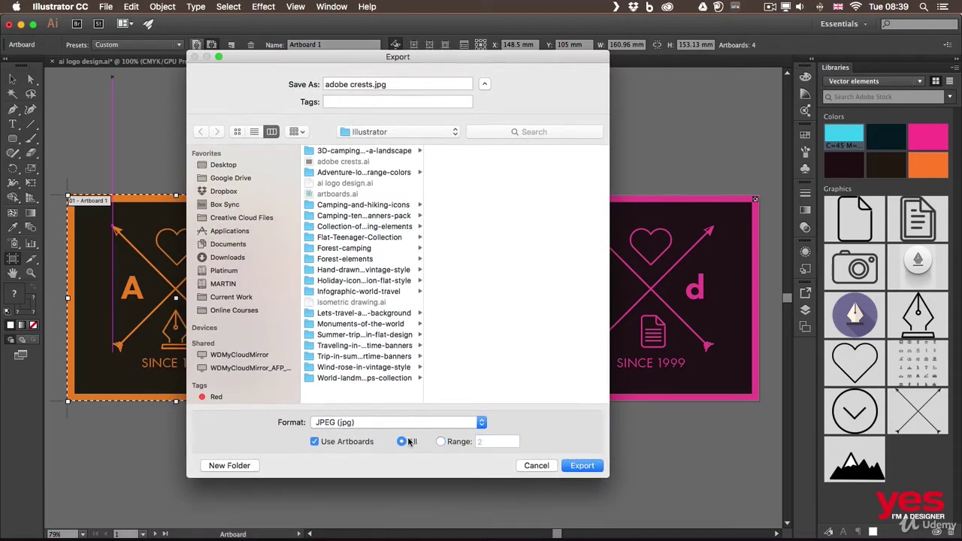
left_click(398, 131)
left_click(386, 260)
left_click(383, 133)
left_click(384, 134)
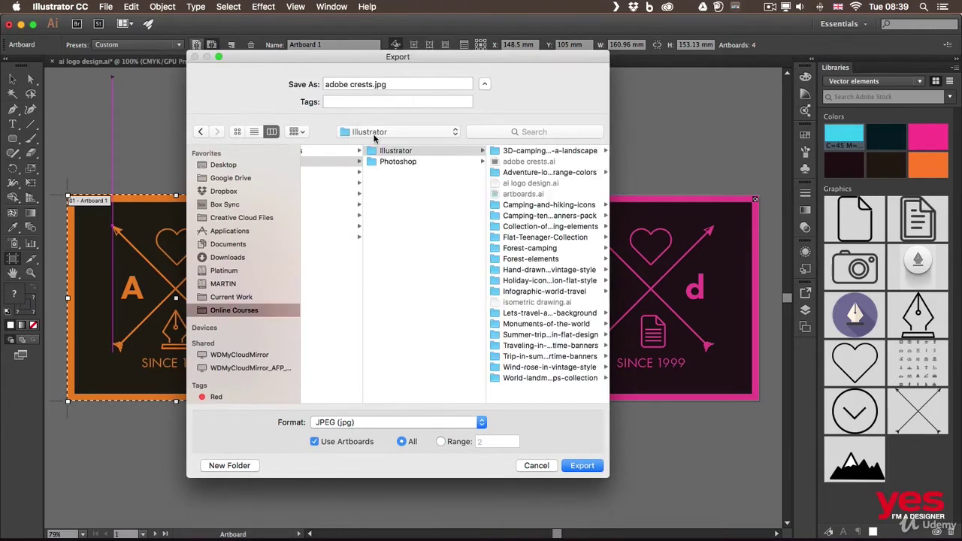
left_click(384, 133)
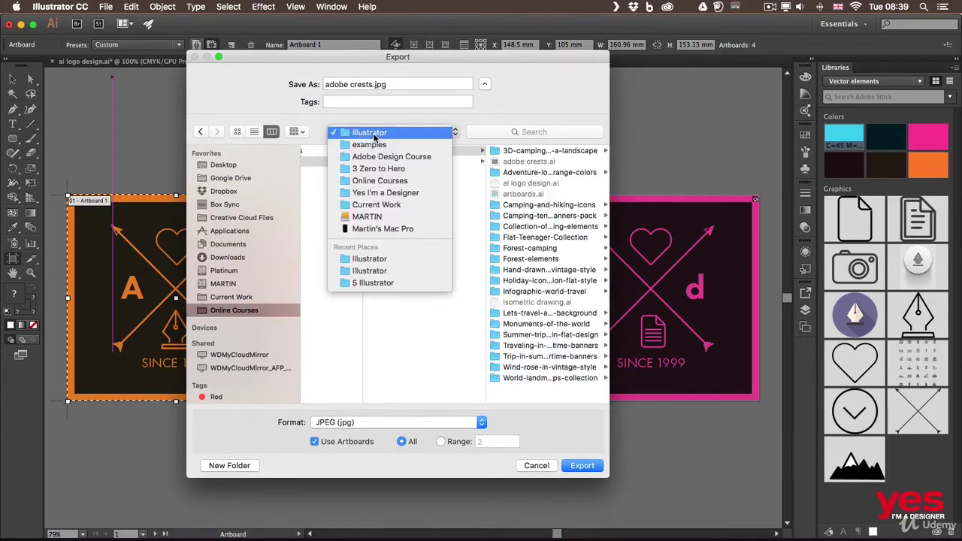
left_click(382, 275)
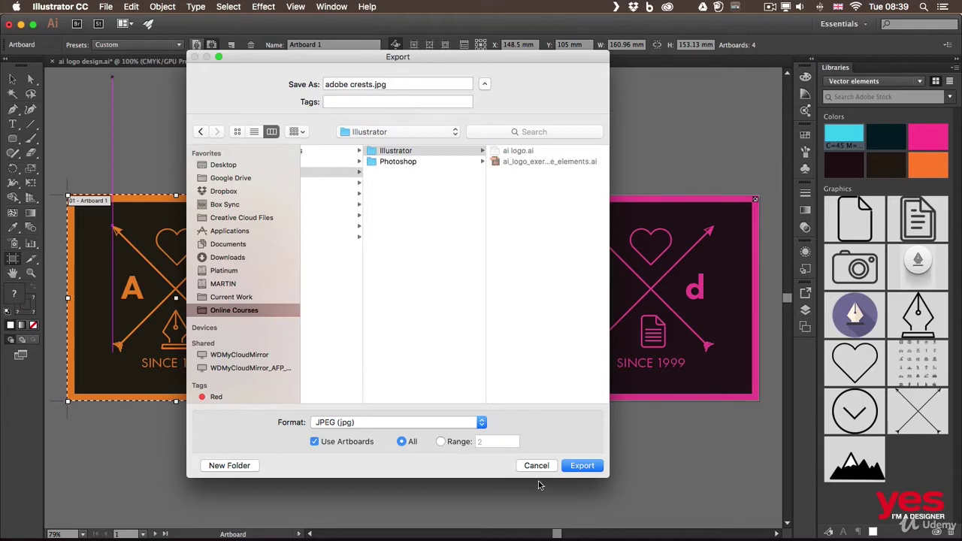
left_click(570, 468)
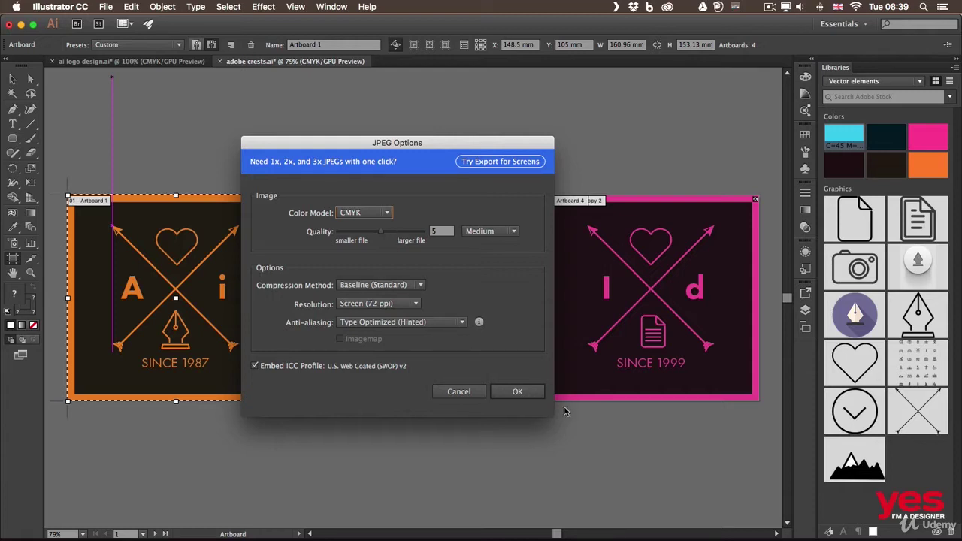
left_click(517, 392)
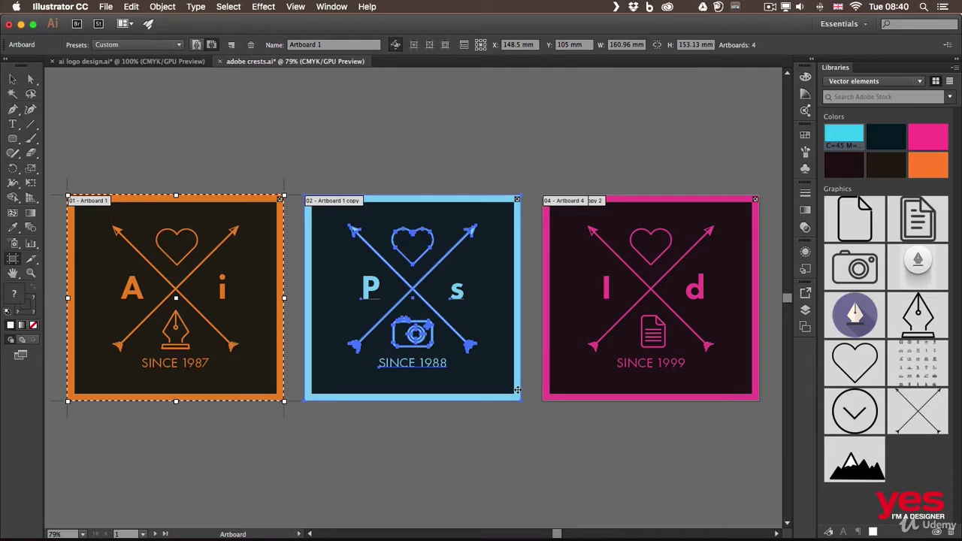
Step: Switch to Finder and preview the exported adobe crests-01.jpg in the Illustrator folder
key("super+Tab")
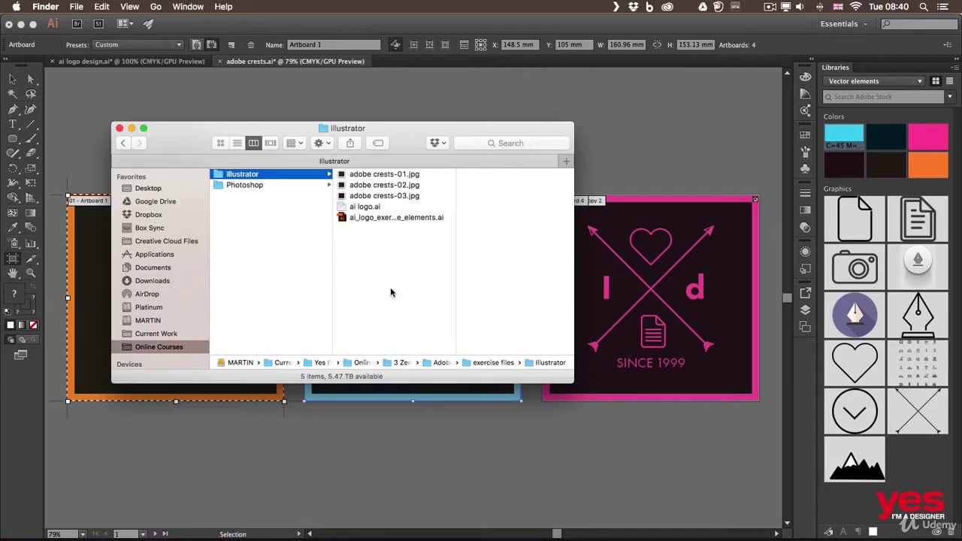
left_click(374, 177)
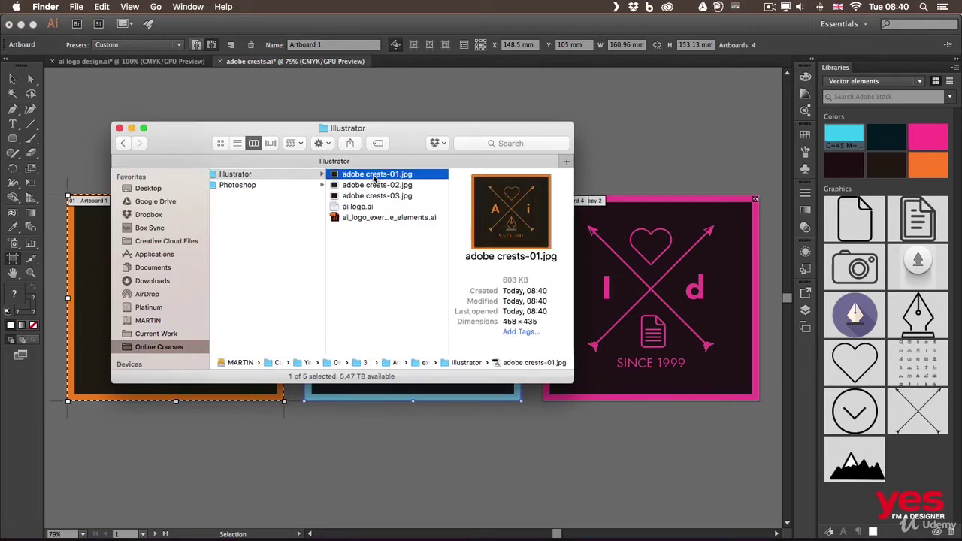
Step: Preview the exported JPEGs full size from adobe crests-01.jpg through adobe crests-03.jpg, then close the preview
key("space")
key("Down")
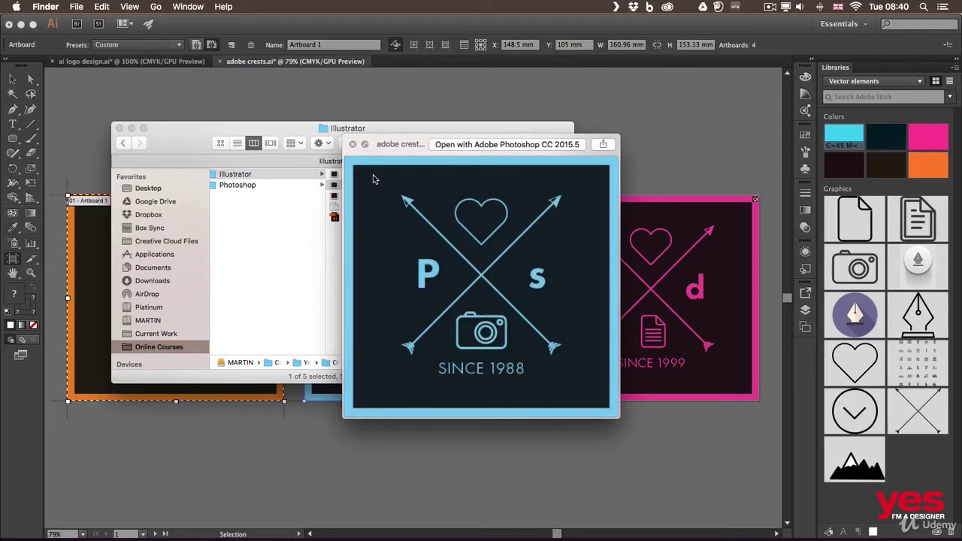
key("Down")
key("space")
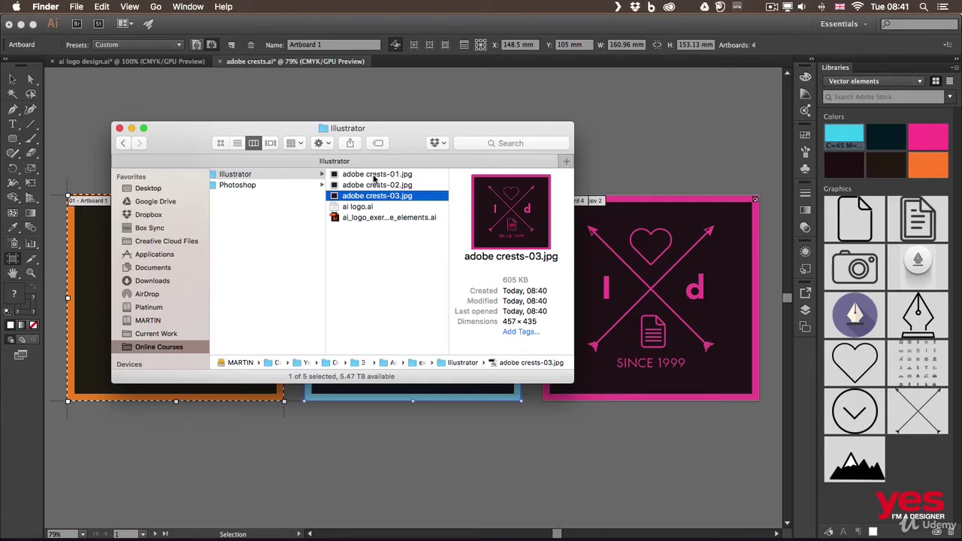
Step: Switch back to Illustrator and delete the extra artboard overlapping the pink InDesign crest
left_click(602, 129)
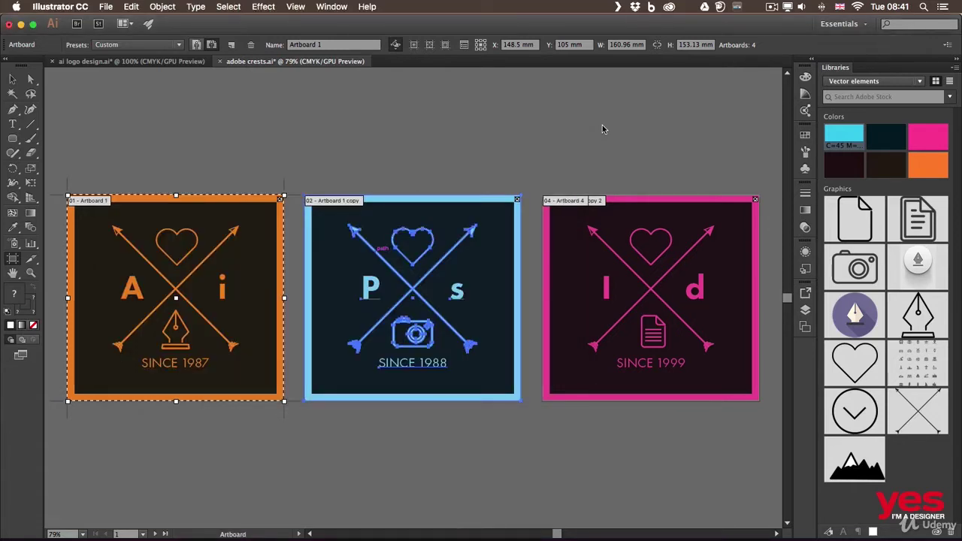
left_click(755, 201)
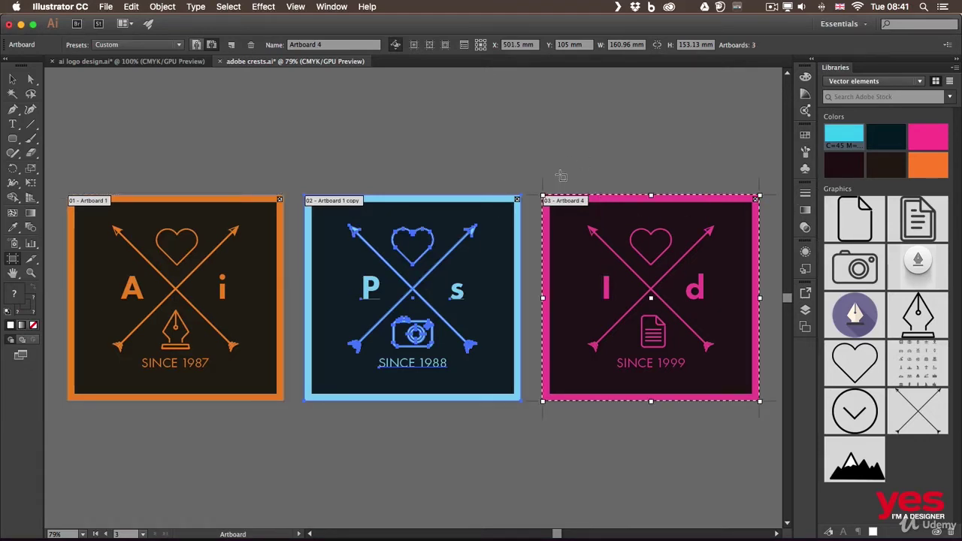
Step: Duplicate the pink InDesign crest's artboard together with its artwork into the empty space beside it
scroll(571, 172, "right", 10)
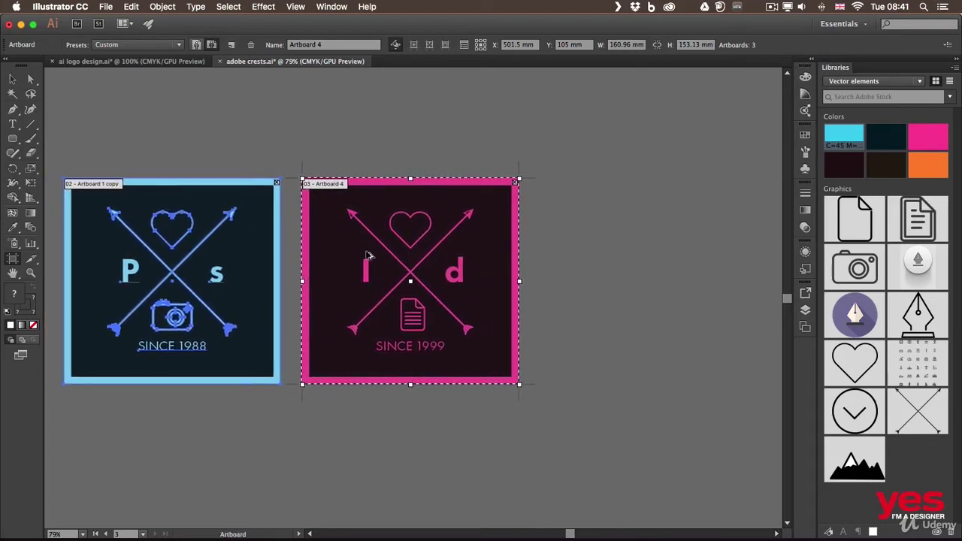
left_click_drag(368, 256, 568, 271)
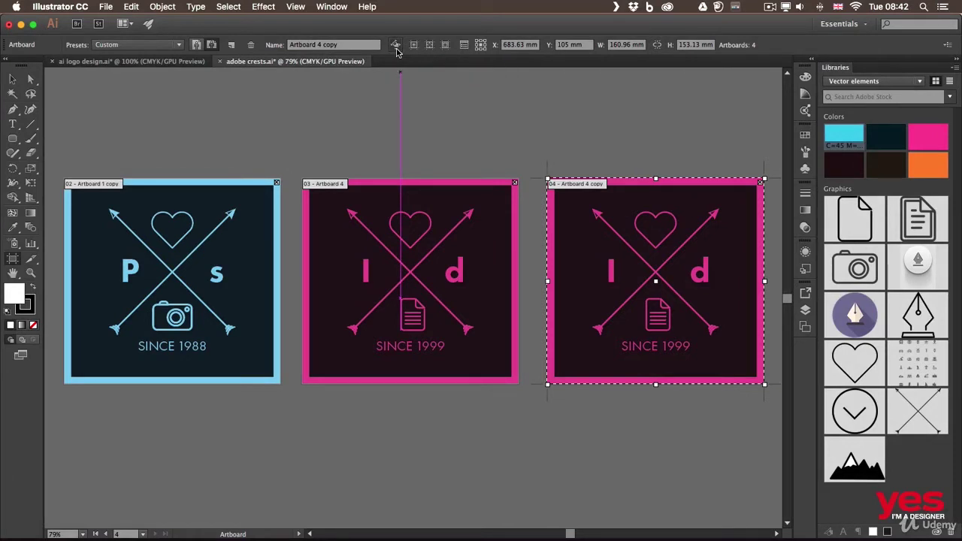
Step: Disable moving artwork with artboards, shift the duplicate artboard off its crest and back into place, and re-enable the option
left_click(396, 48)
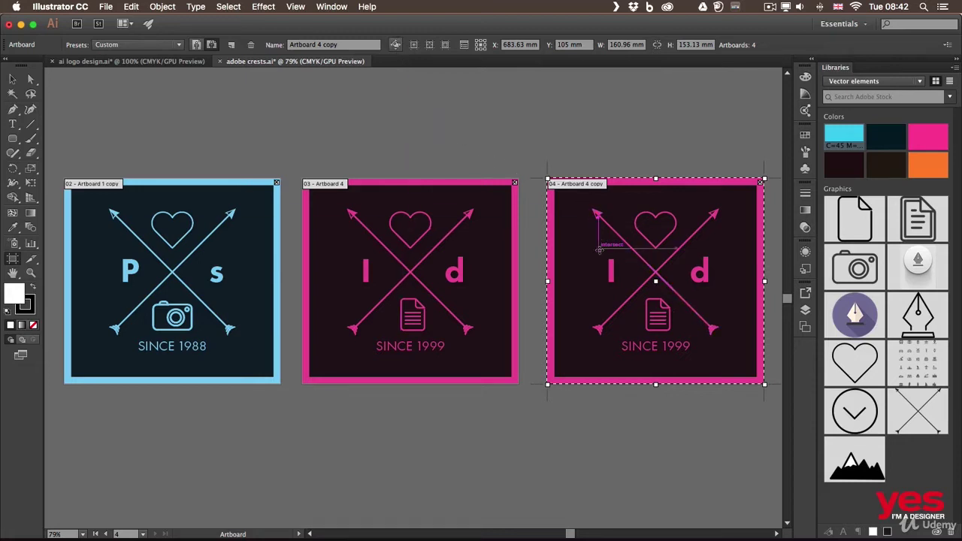
left_click_drag(610, 252, 591, 166)
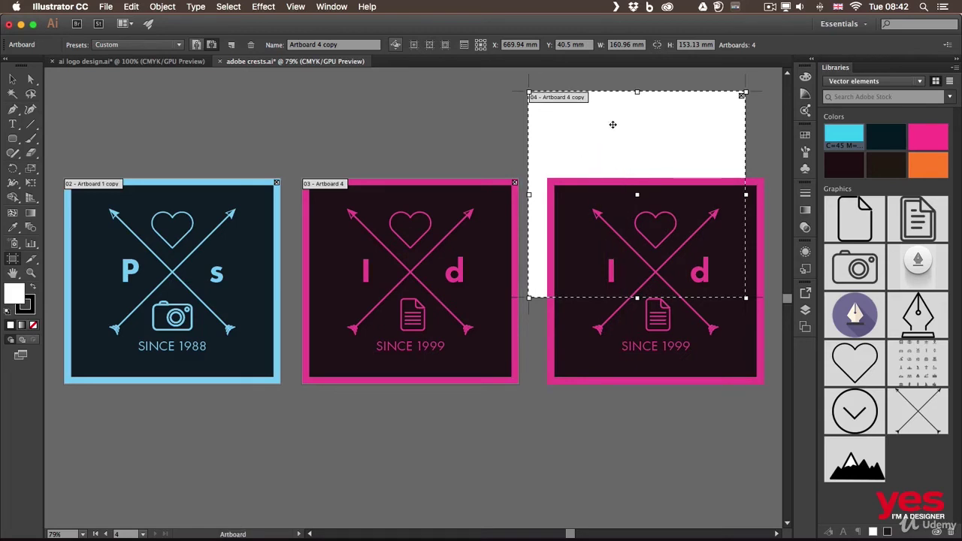
left_click_drag(591, 123, 611, 208)
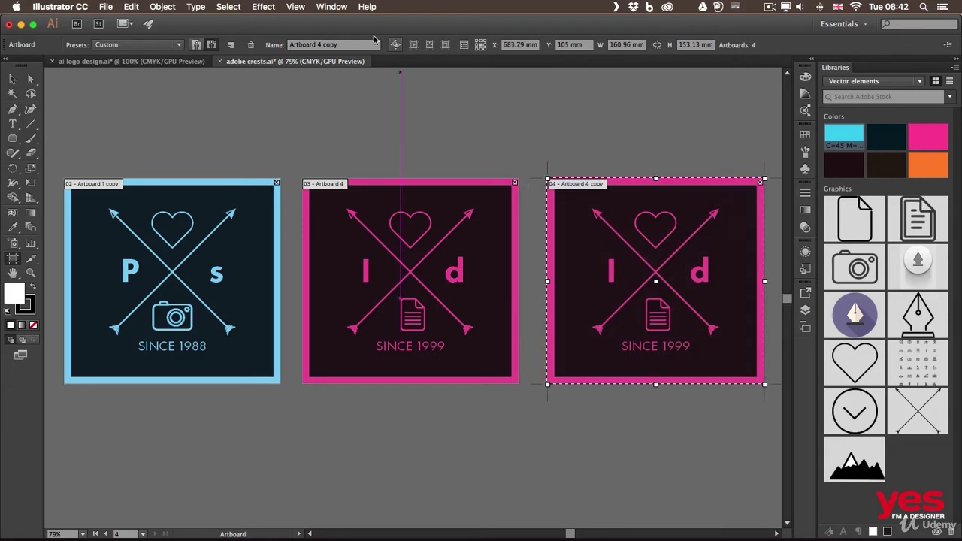
left_click(397, 45)
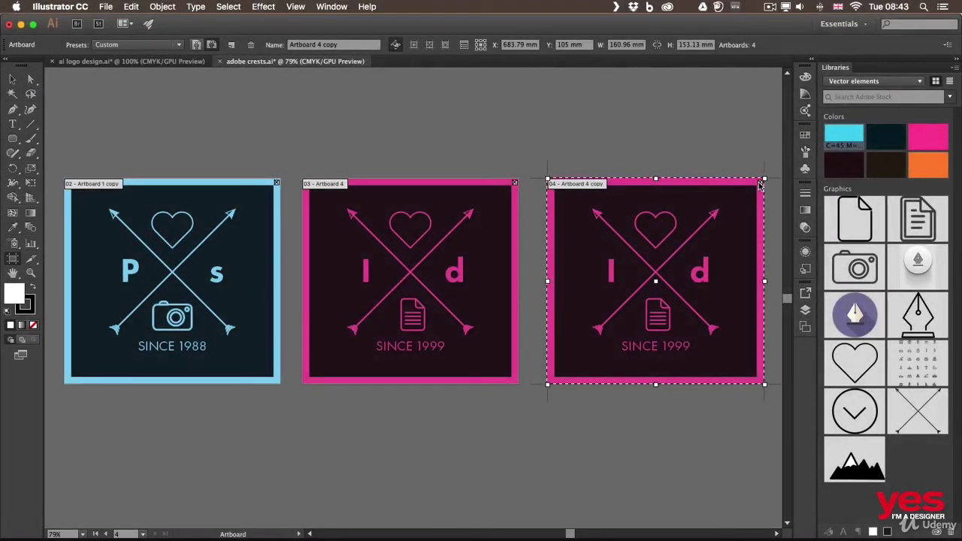
Step: Delete the duplicate artboard and the pink crest artwork left behind by it
left_click(761, 185)
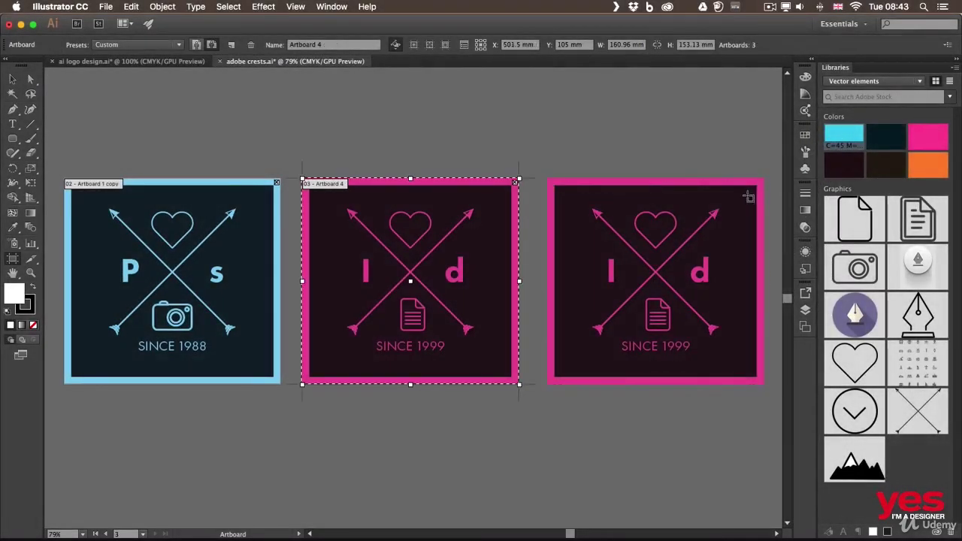
key("Escape")
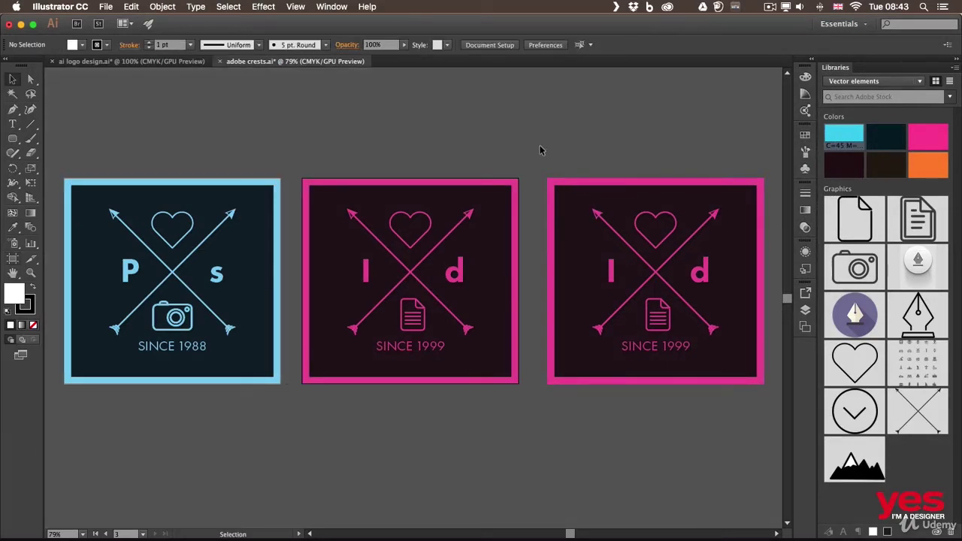
left_click_drag(768, 427, 782, 416)
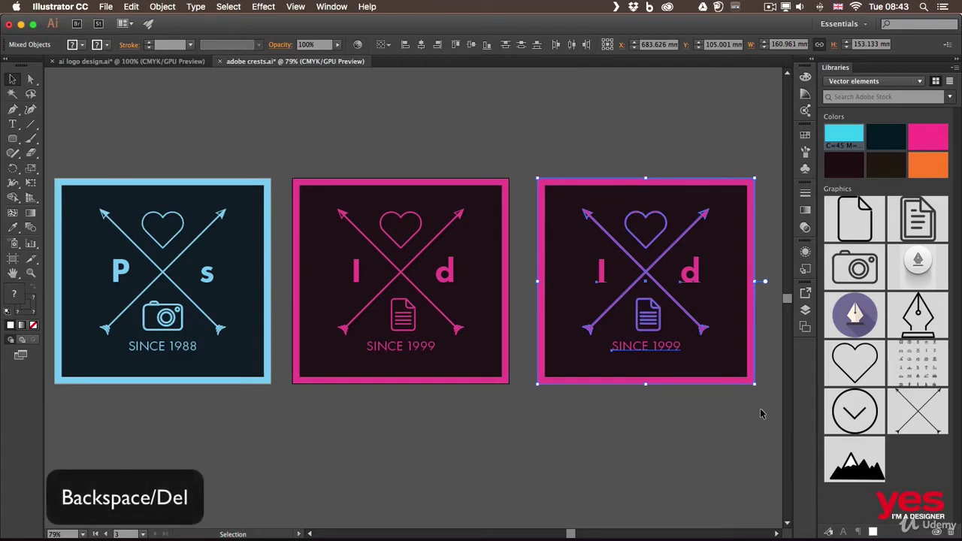
key("BackSpace")
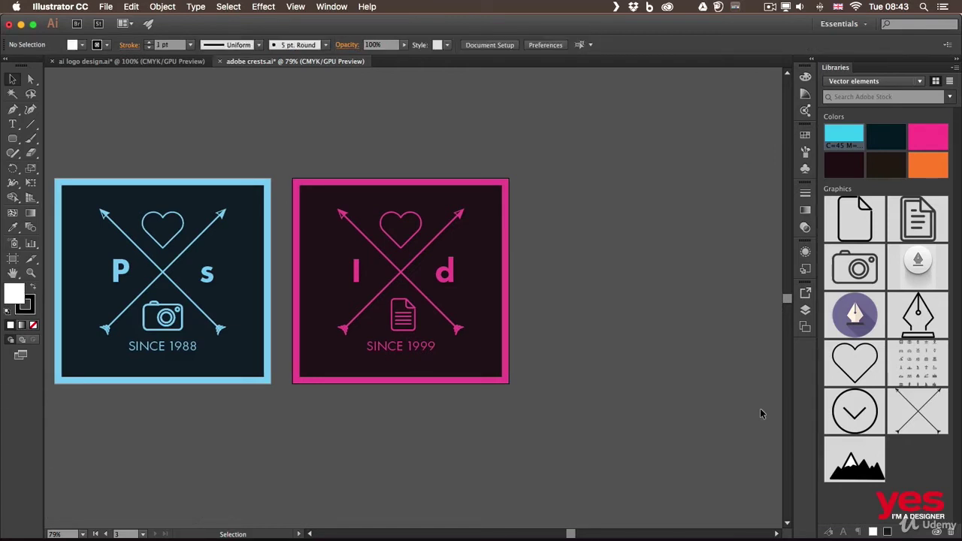
Step: Swap the positions of the blue Photoshop and pink InDesign artboards in the row, moving their artwork with them
key("space")
left_click_drag(79, 396, 313, 363)
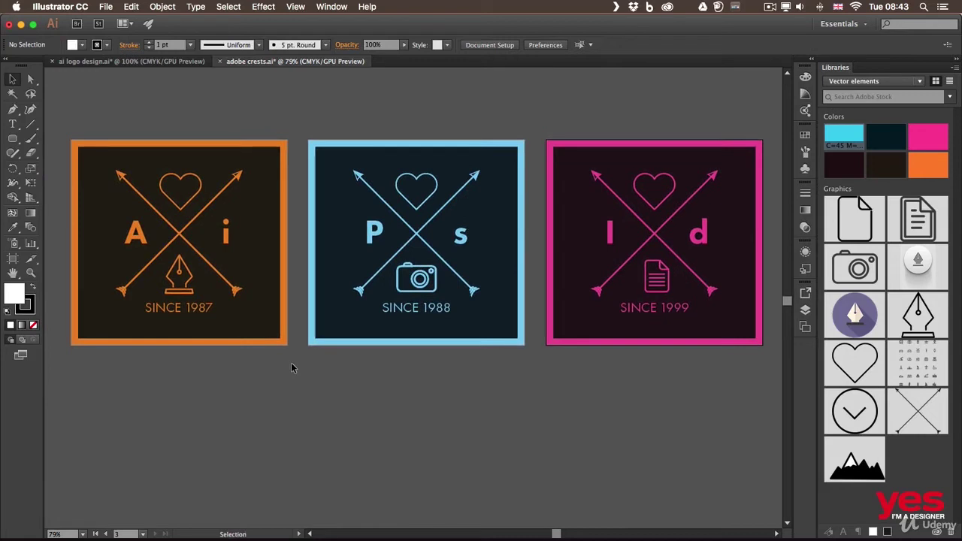
left_click(12, 259)
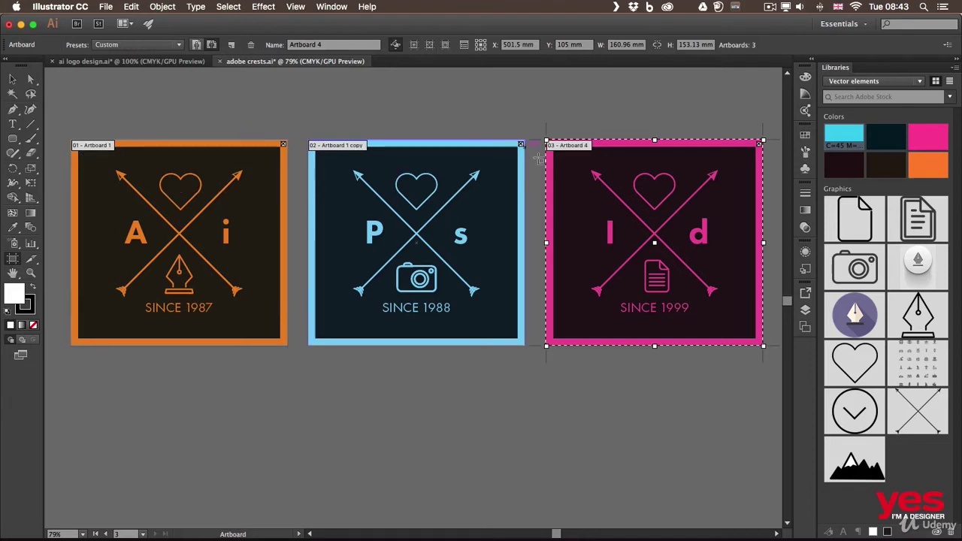
left_click(392, 196)
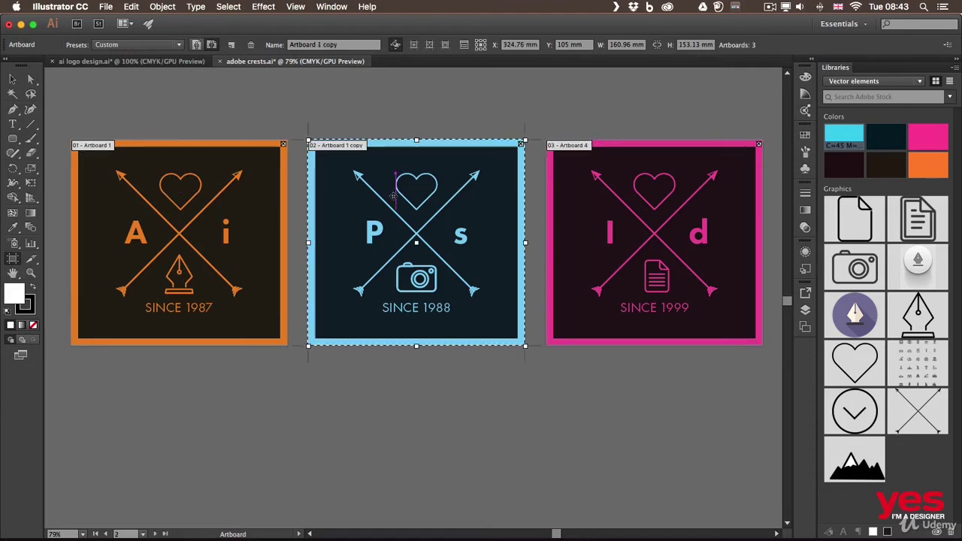
left_click_drag(394, 184, 639, 414)
left_click_drag(617, 210, 381, 211)
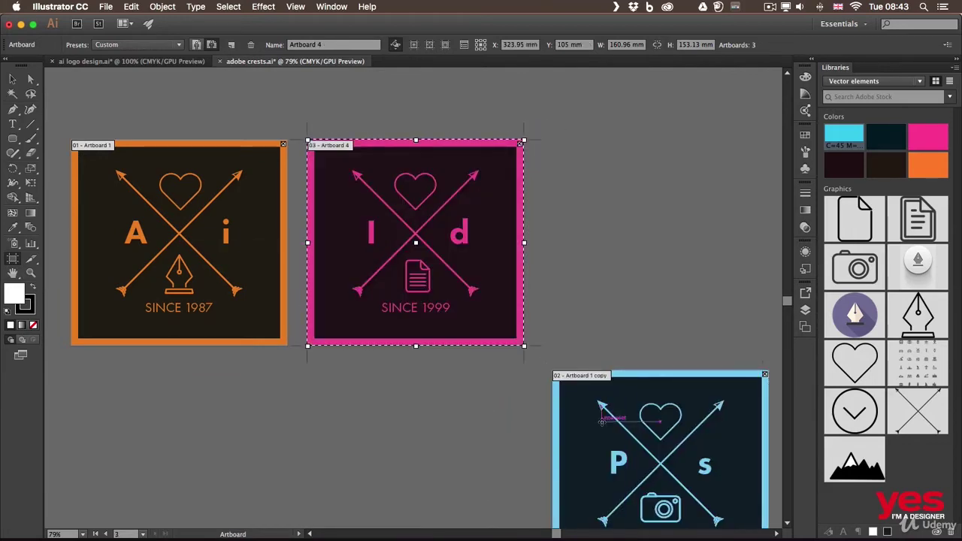
left_click_drag(602, 422, 591, 209)
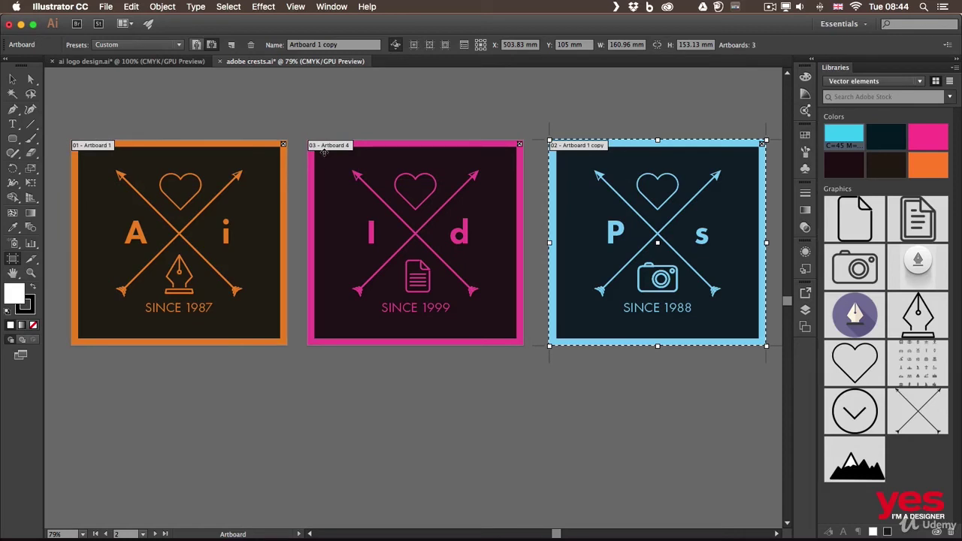
Step: Rename the blue Ps crest's artboard to Photoshop and the pink Id crest's artboard to InDesign
left_click(338, 44)
type("Photoshop")
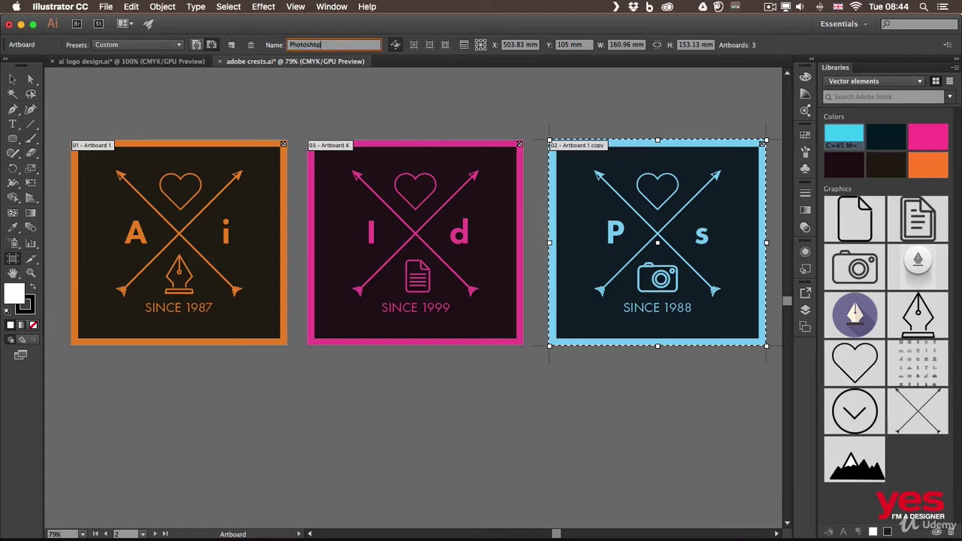
key("Return")
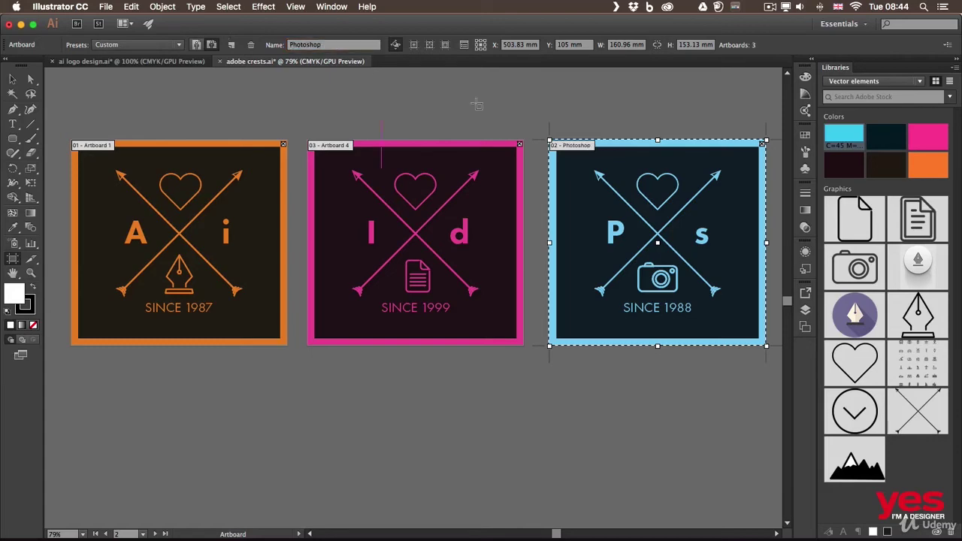
left_click(327, 170)
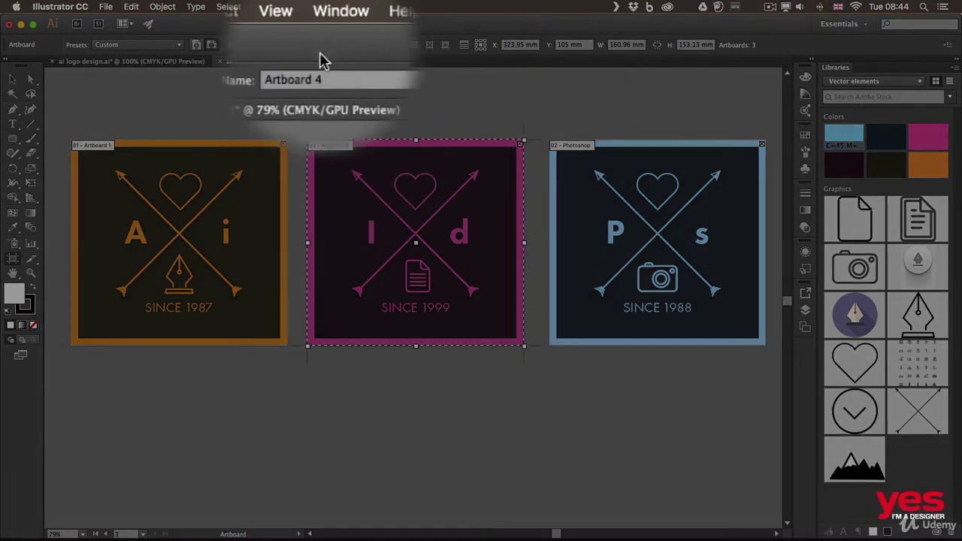
left_click(331, 45)
type("InDesign")
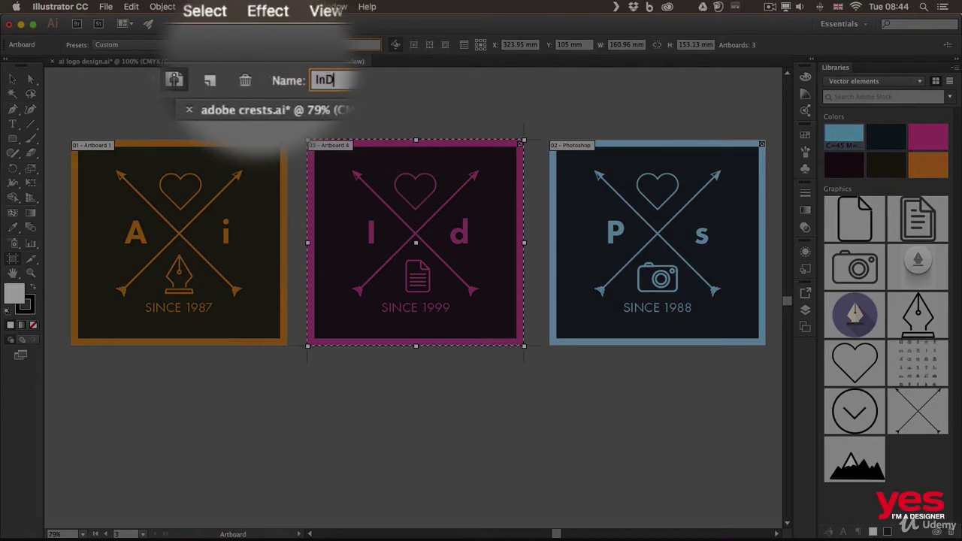
key("Return")
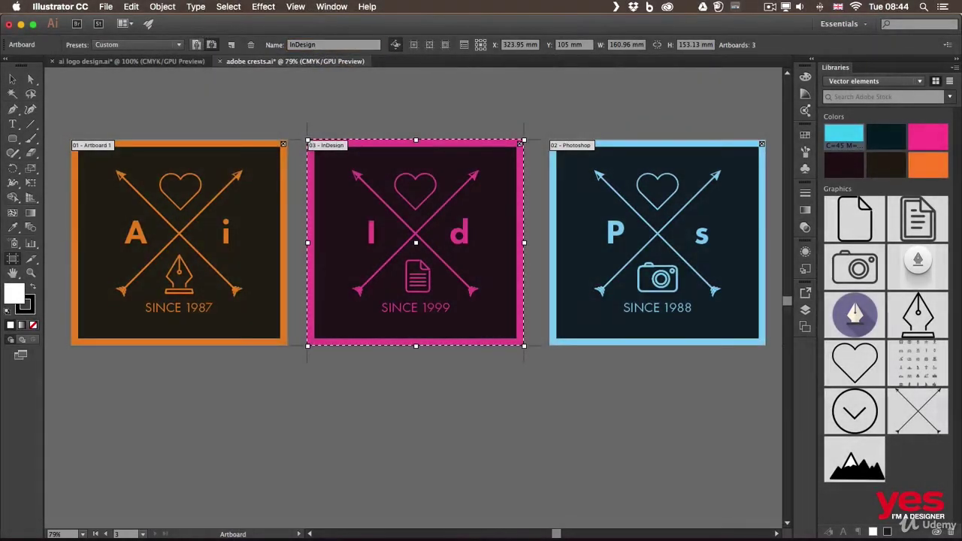
Step: Rename the orange Ai crest's artboard to Illustrator
left_click(209, 173)
left_click(336, 44)
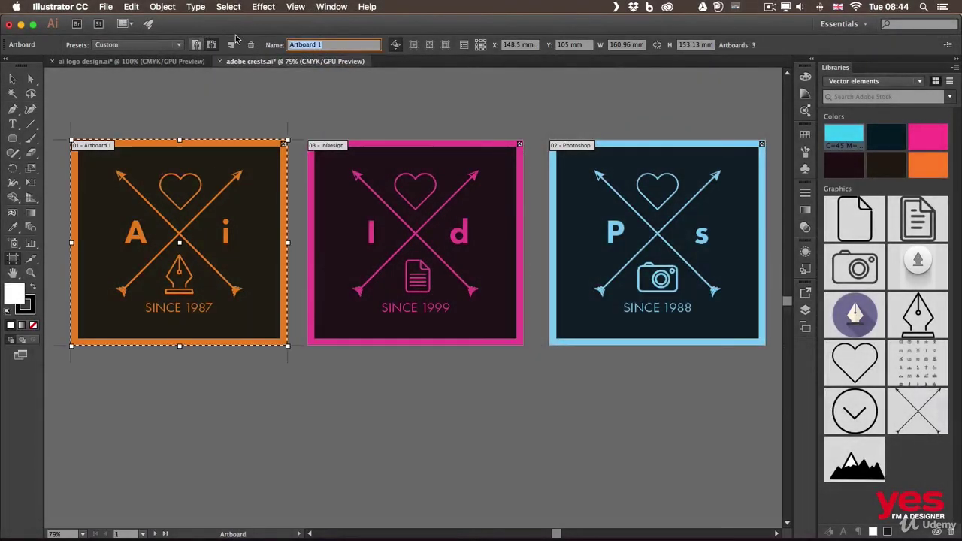
type("Illustrator")
key("Return")
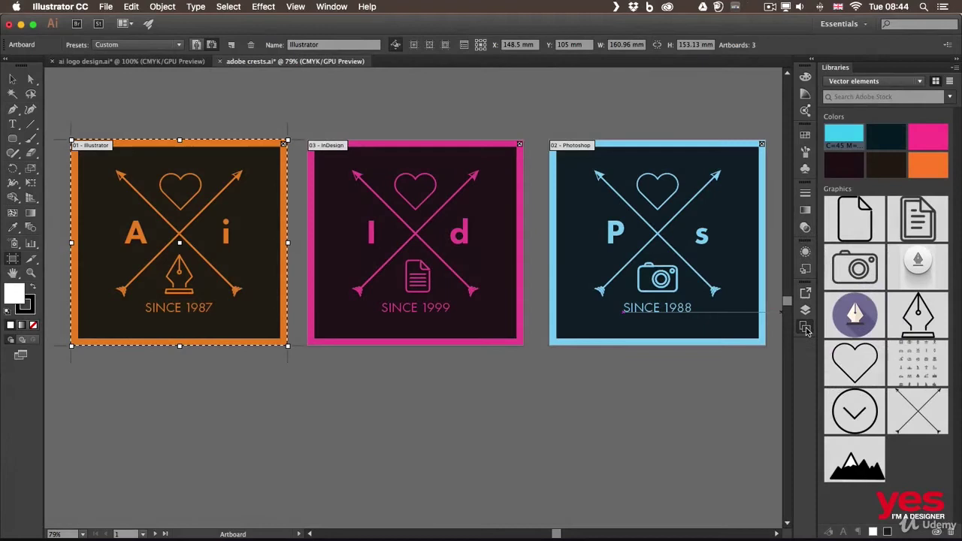
Step: Move the InDesign artboard above Photoshop in the artboard order so the numbering follows the layout
left_click(805, 329)
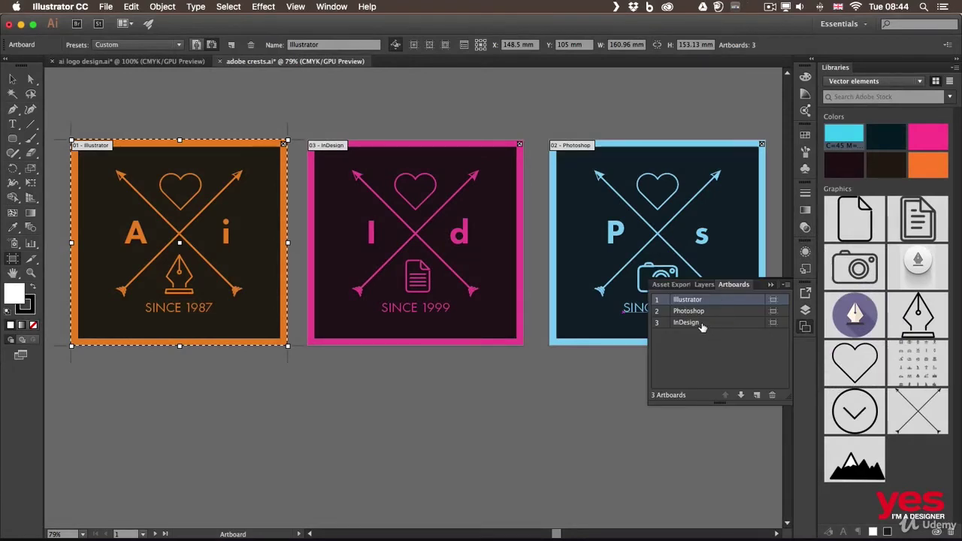
left_click_drag(708, 325, 714, 307)
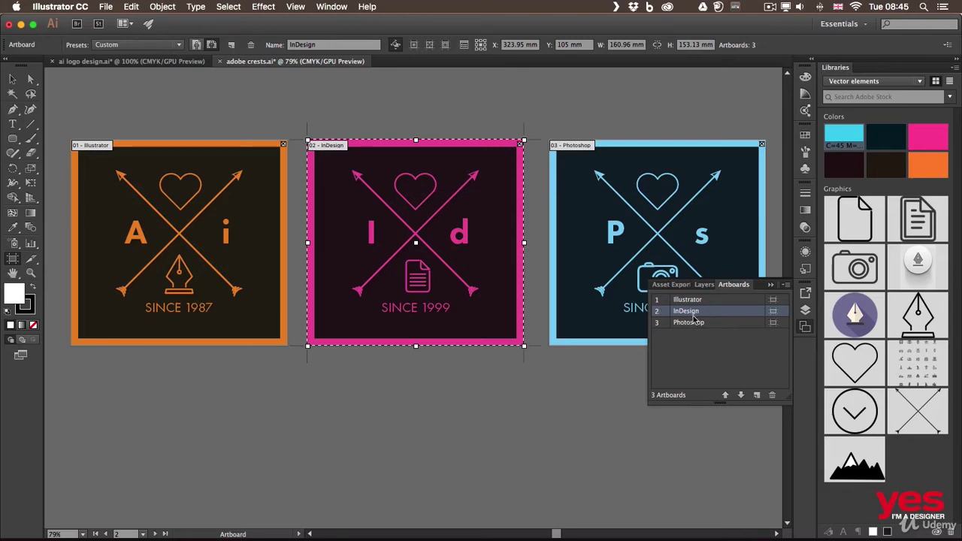
Step: Fit the InDesign artboard to the view, and jump to other artboards from the list, ending on Photoshop
double_click(715, 311)
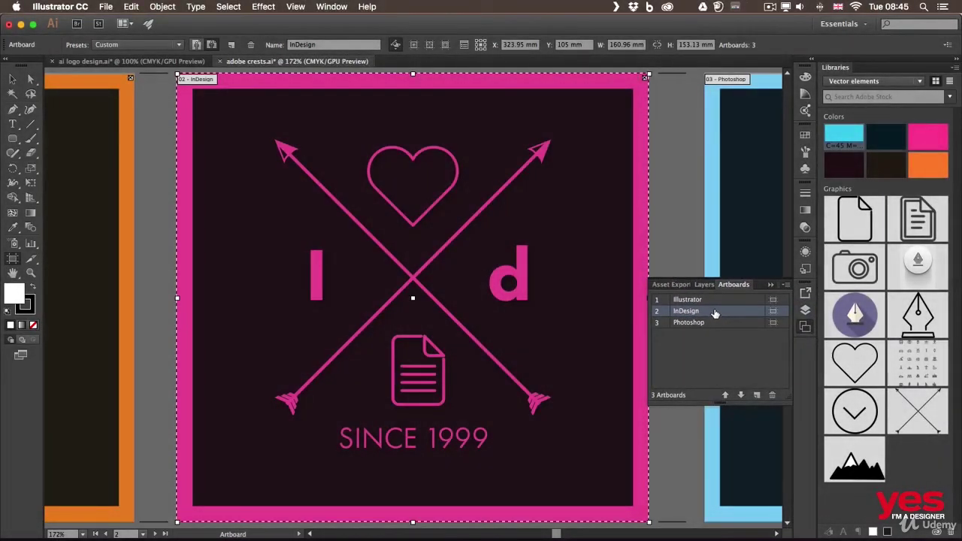
left_click(708, 300)
left_click(714, 323)
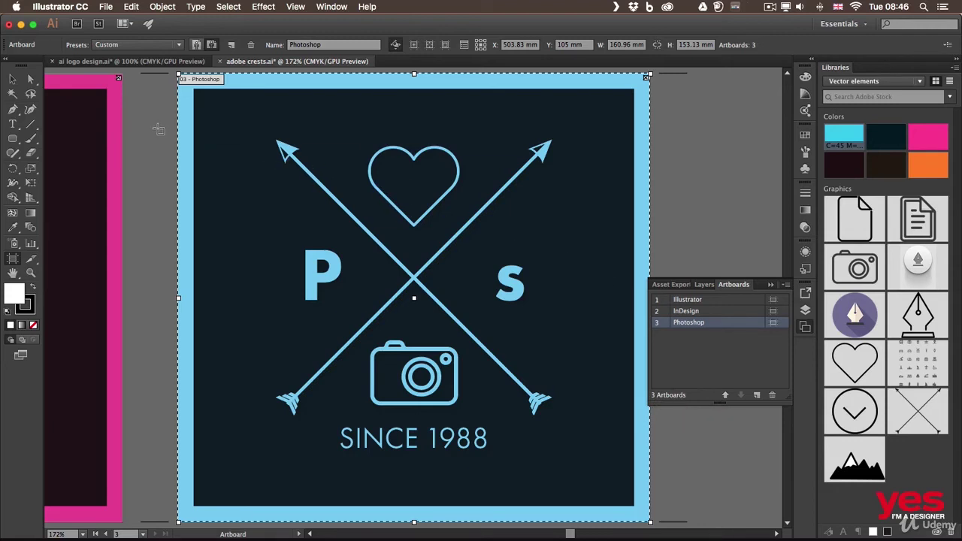
Step: Switch to the ai logo design document, browse the artboard size presets for the Banner artboard, and apply the Letter preset
left_click(100, 61)
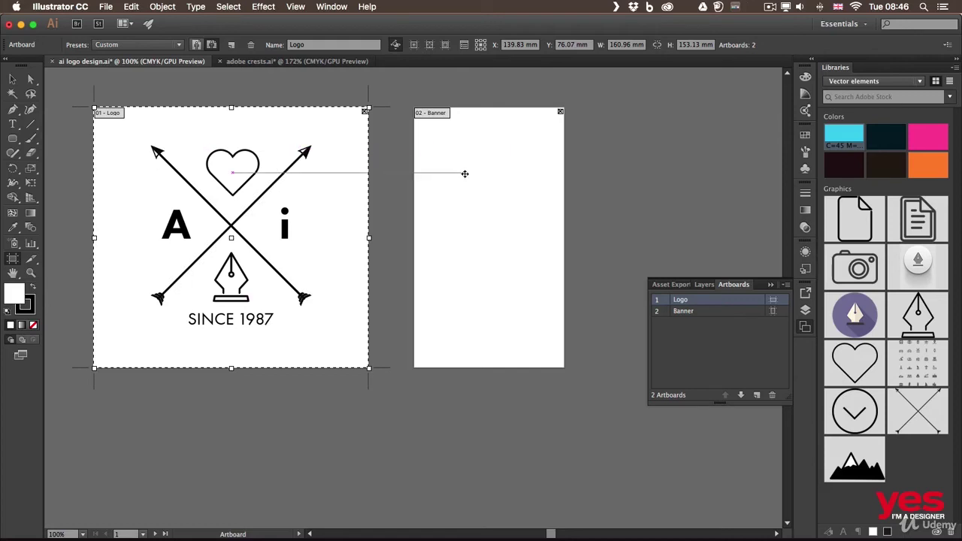
left_click(464, 174)
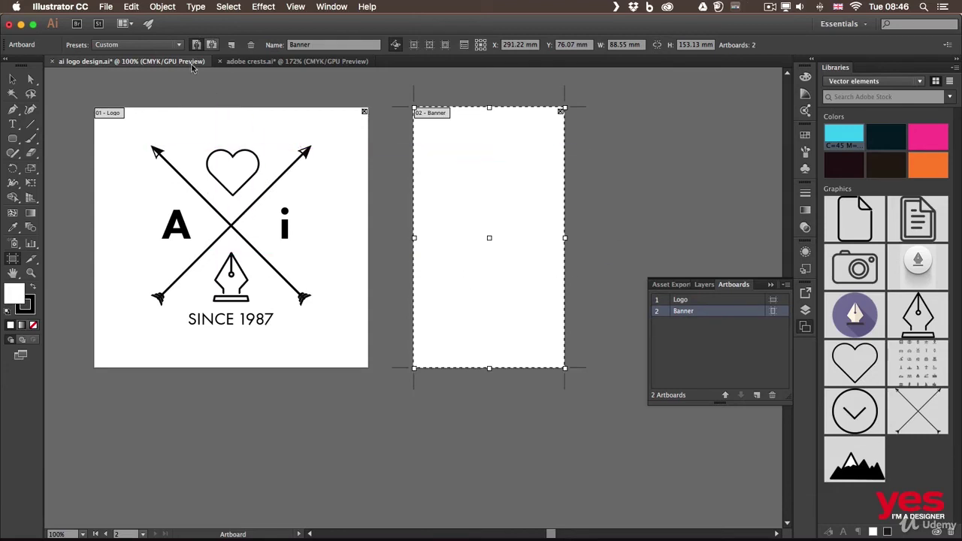
left_click(115, 46)
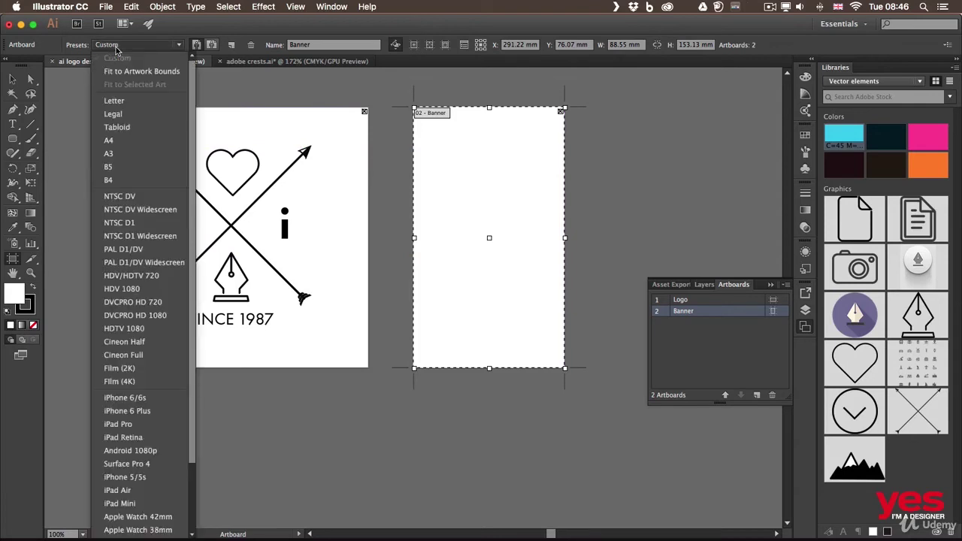
left_click_drag(191, 120, 194, 203)
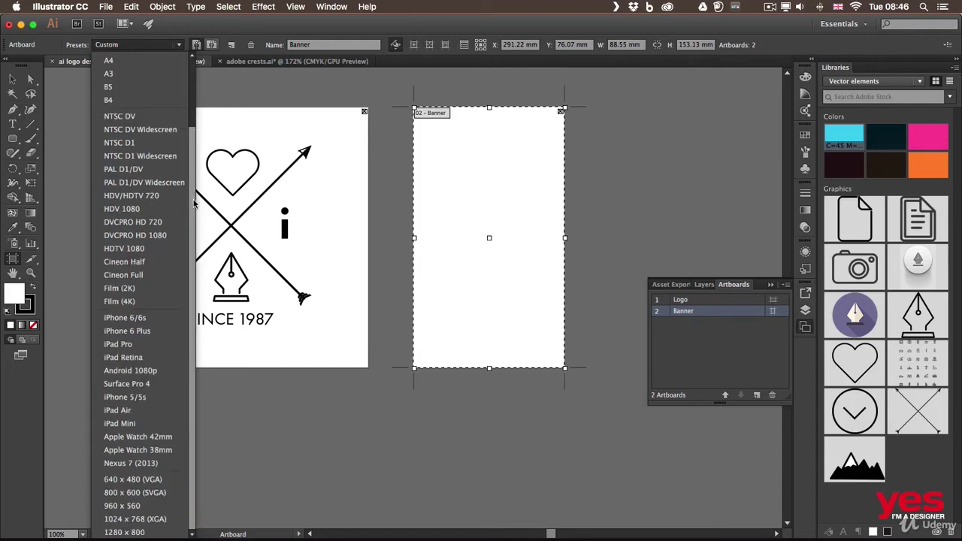
scroll(143, 210, "up", 5)
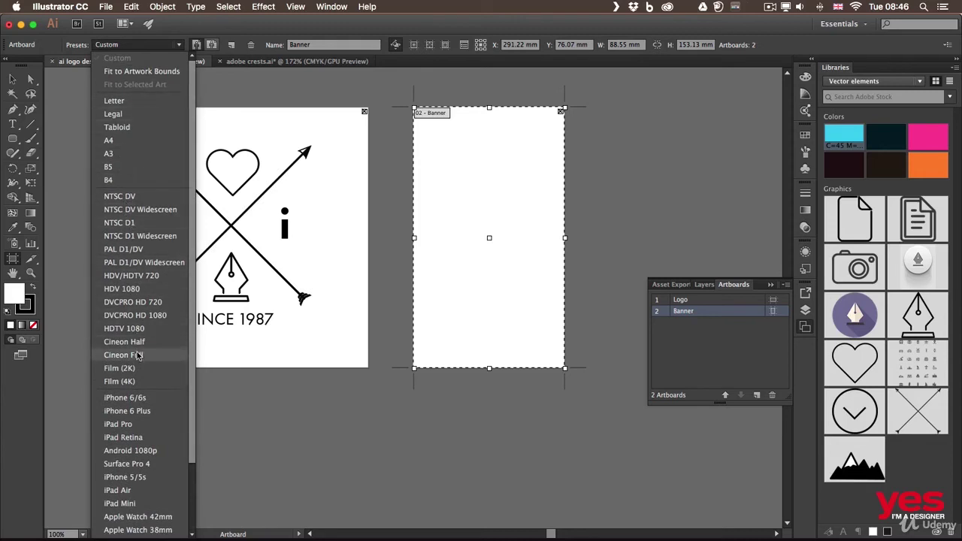
scroll(180, 398, "down", 3)
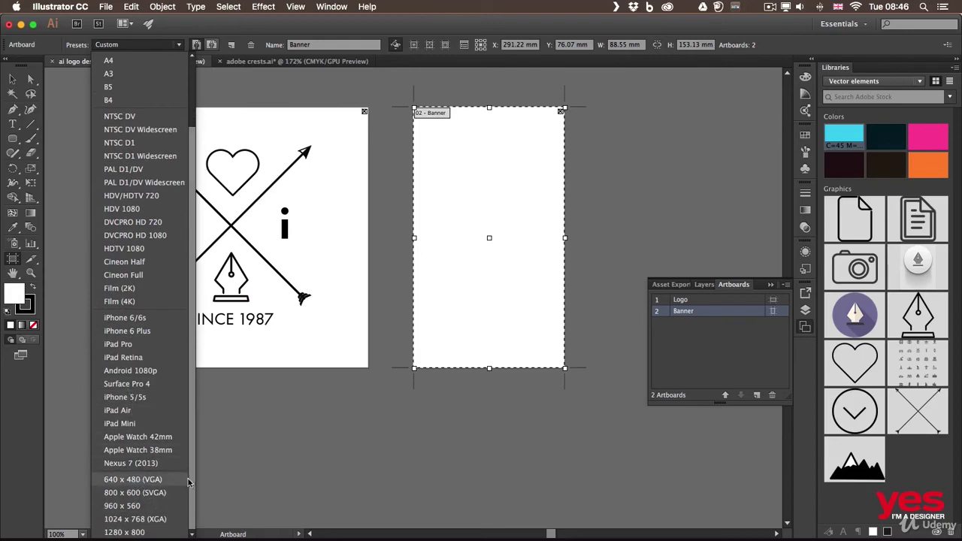
scroll(191, 451, "up", 3)
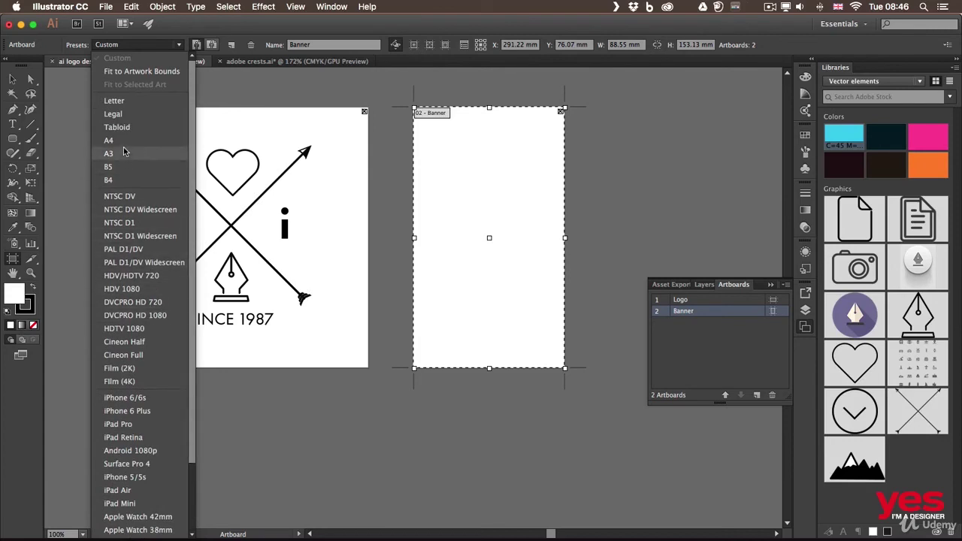
left_click(136, 101)
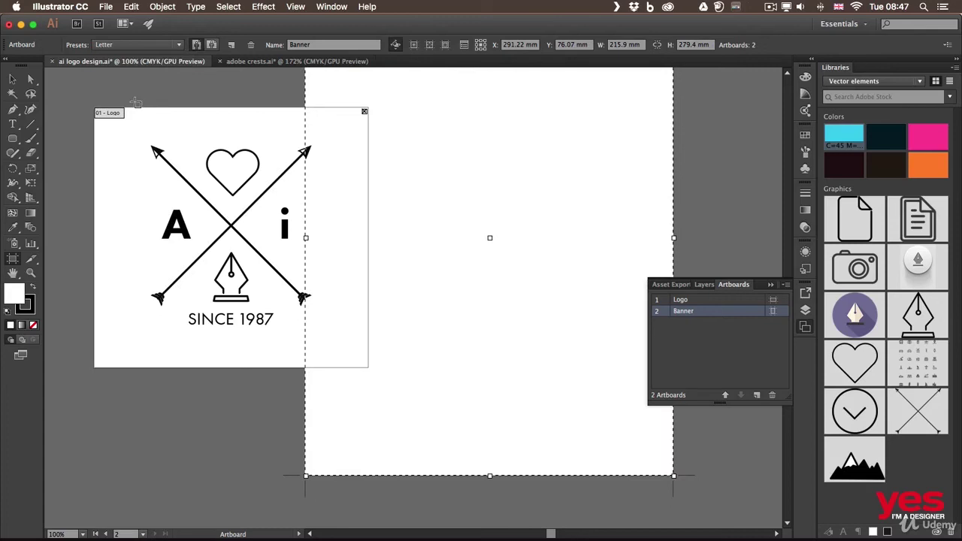
Step: Move the Banner artboard clear of the Logo artboard, and try landscape orientation on it before restoring portrait
key("super+minus")
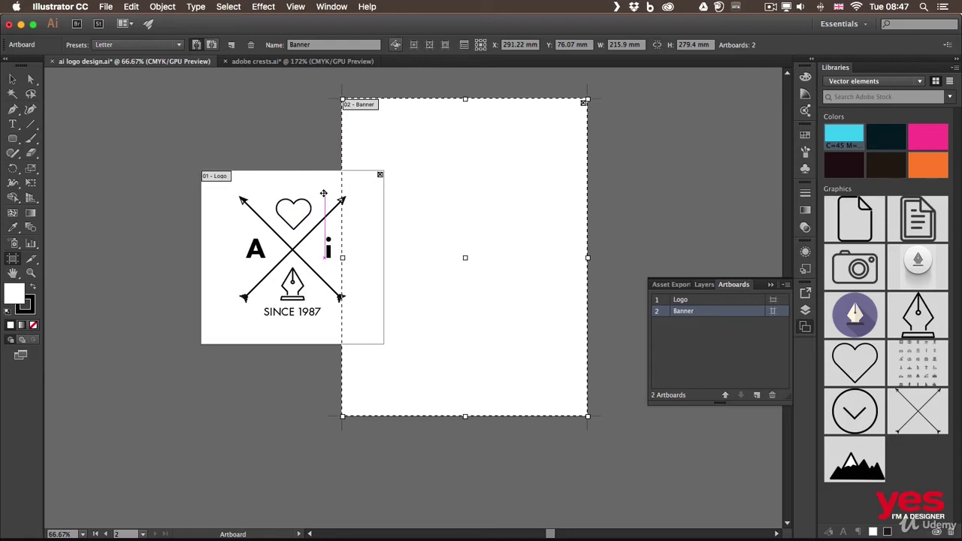
left_click_drag(377, 136, 411, 155)
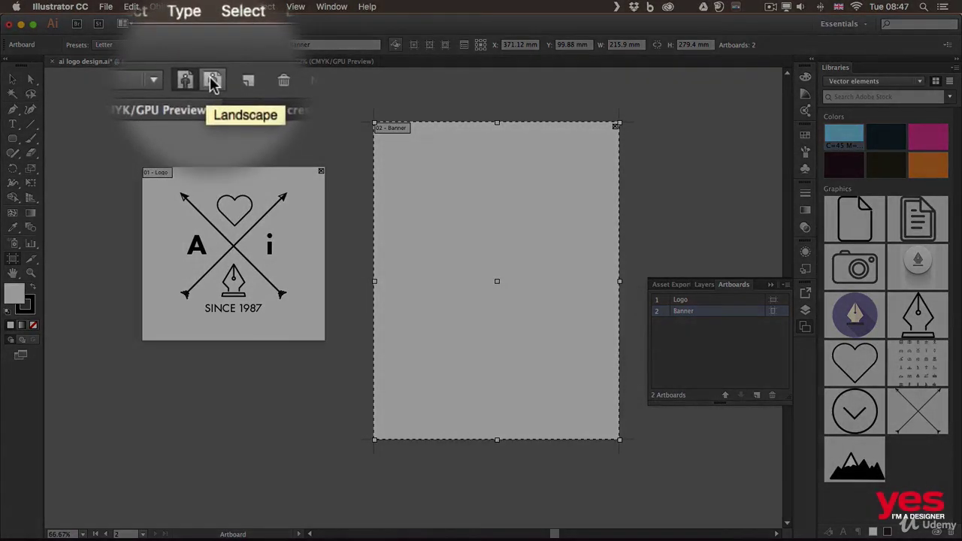
left_click(213, 81)
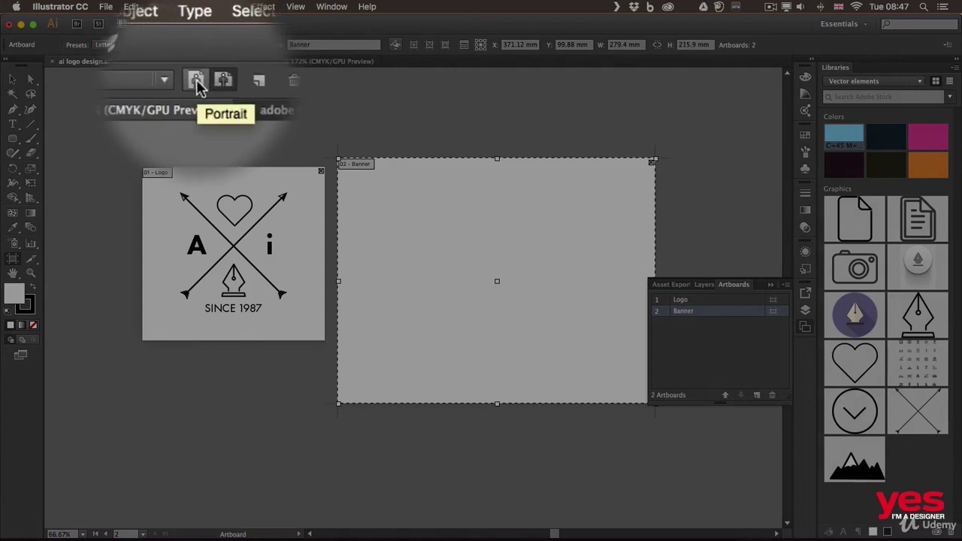
left_click(196, 46)
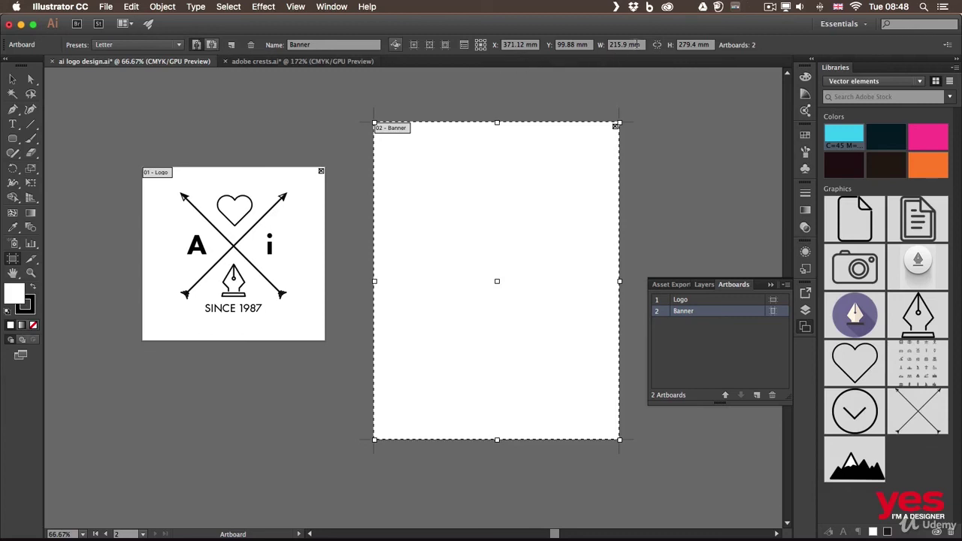
Step: Set the Banner artboard's height and width to 200 mm each
left_click(639, 44)
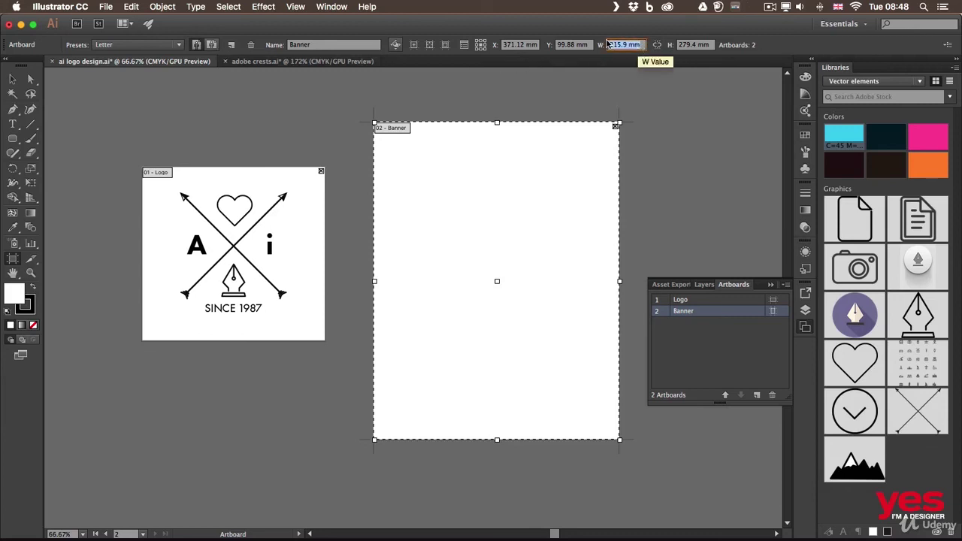
left_click(692, 46)
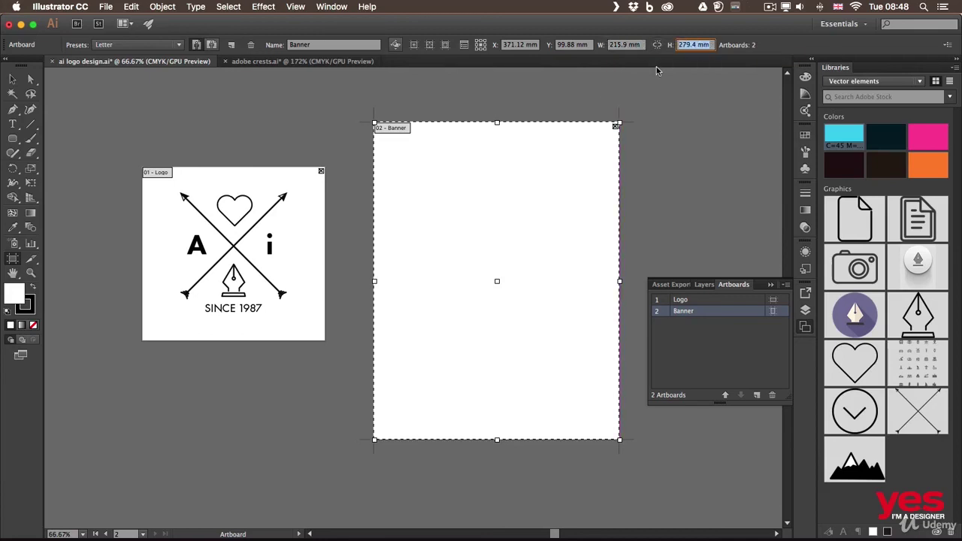
type("200")
left_click(615, 45)
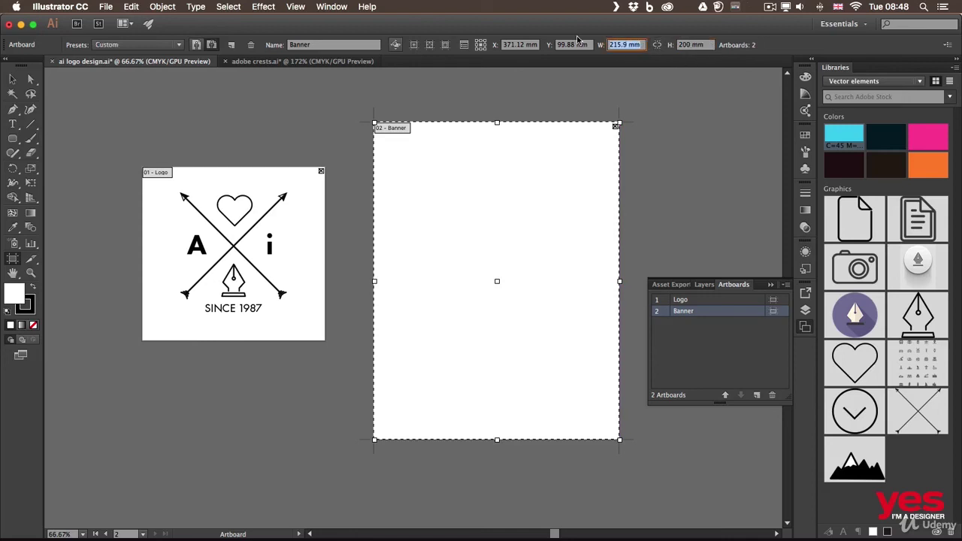
type("200")
key("Return")
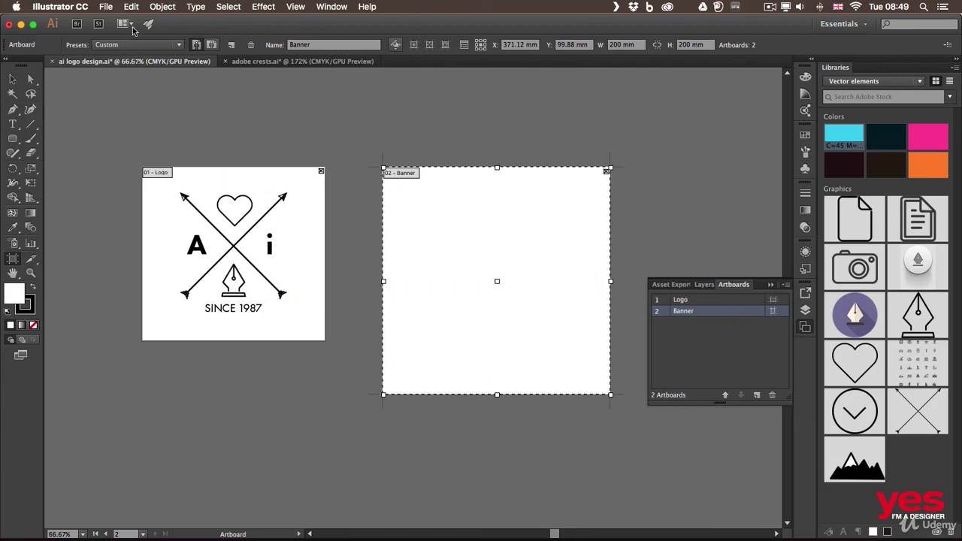
Step: Start a new document with 6 artboards, trying the right-to-left layout before returning to left-to-right
left_click(105, 7)
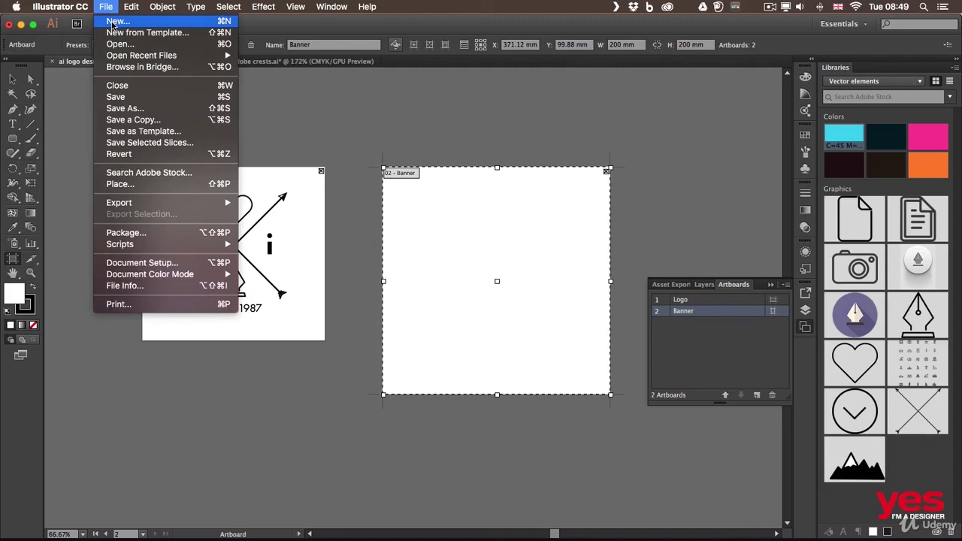
left_click(112, 21)
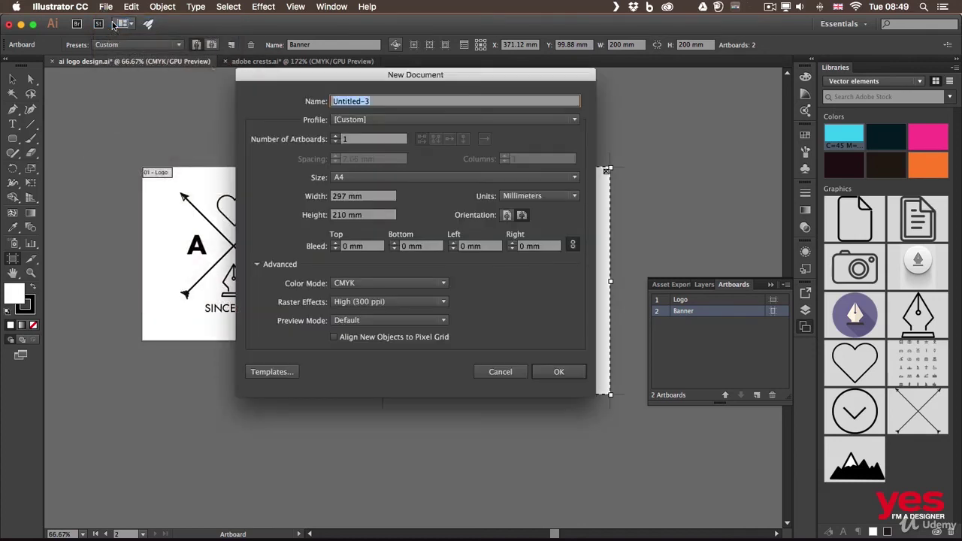
left_click(340, 141)
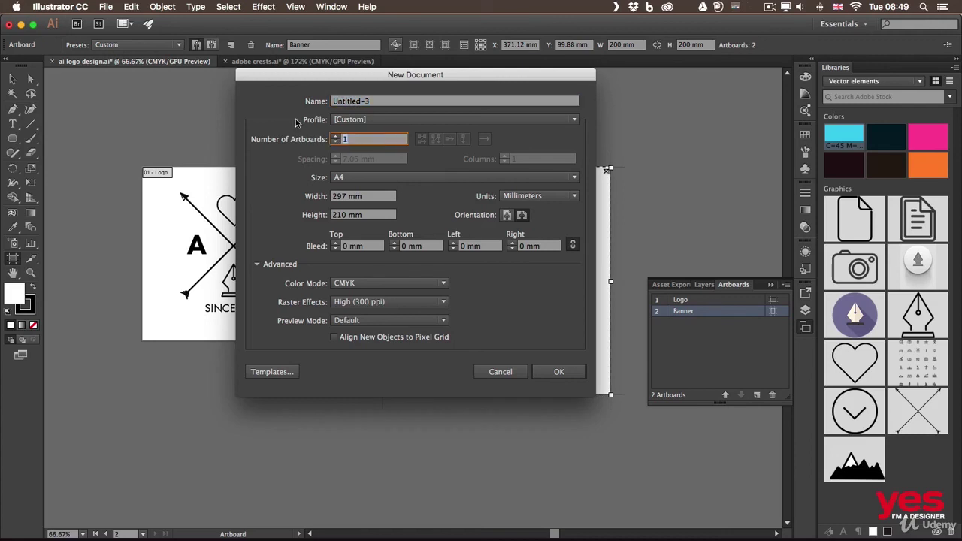
type("6")
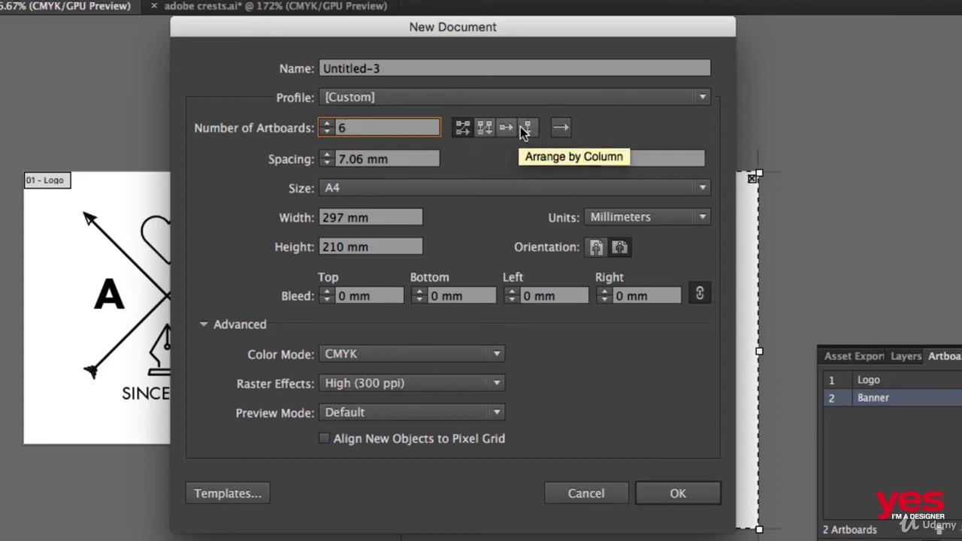
left_click(562, 130)
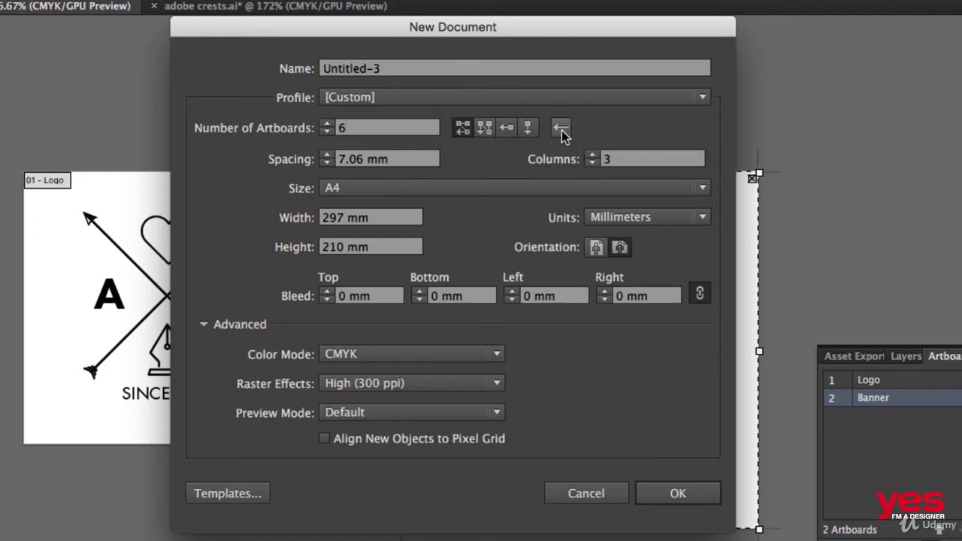
left_click(562, 131)
Step: Set the new document's artboard width and height to 100 mm each, and create the document
left_click(390, 217)
type("100")
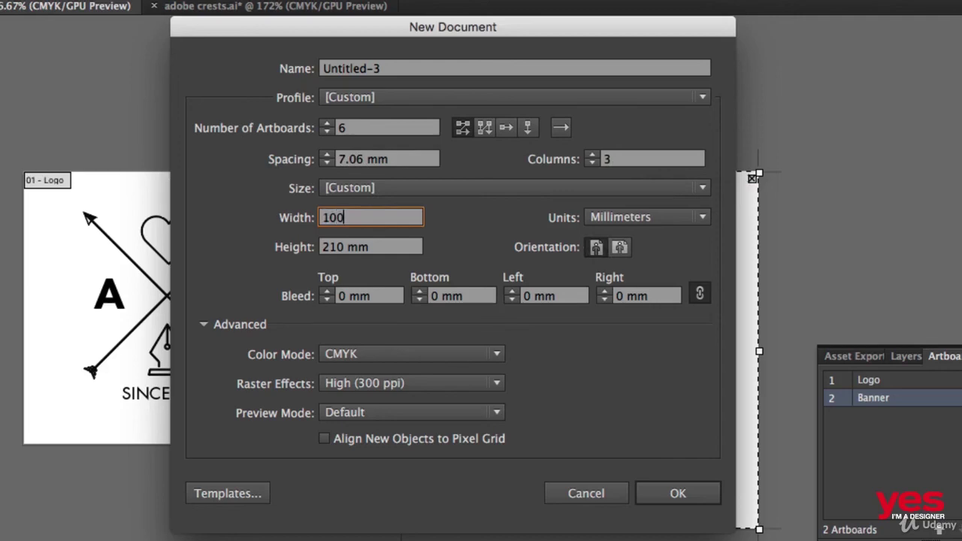
key("Tab")
type("100")
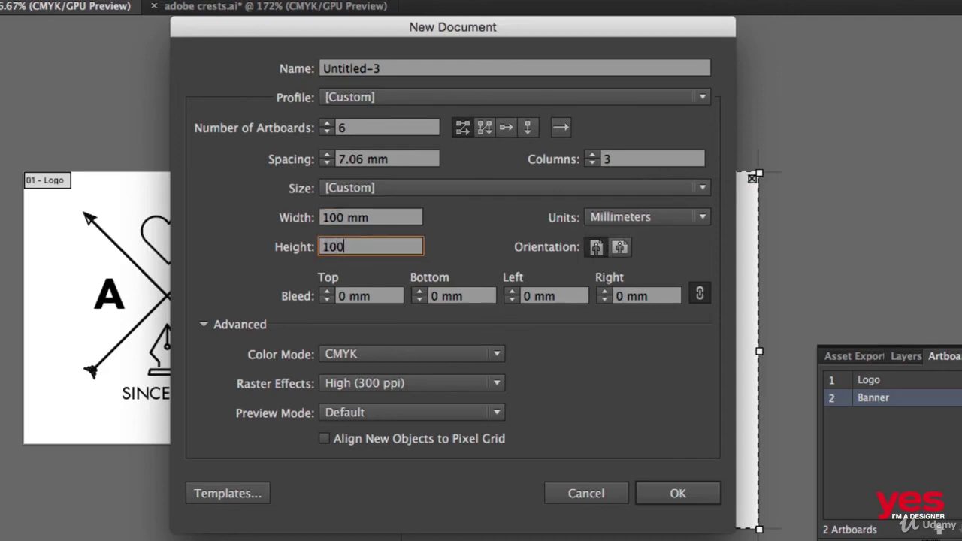
key("Tab")
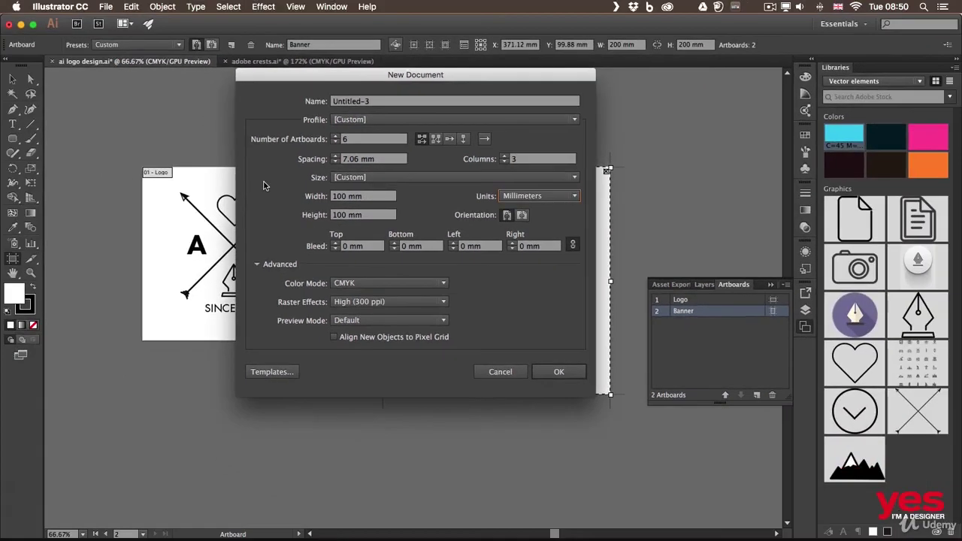
left_click(559, 371)
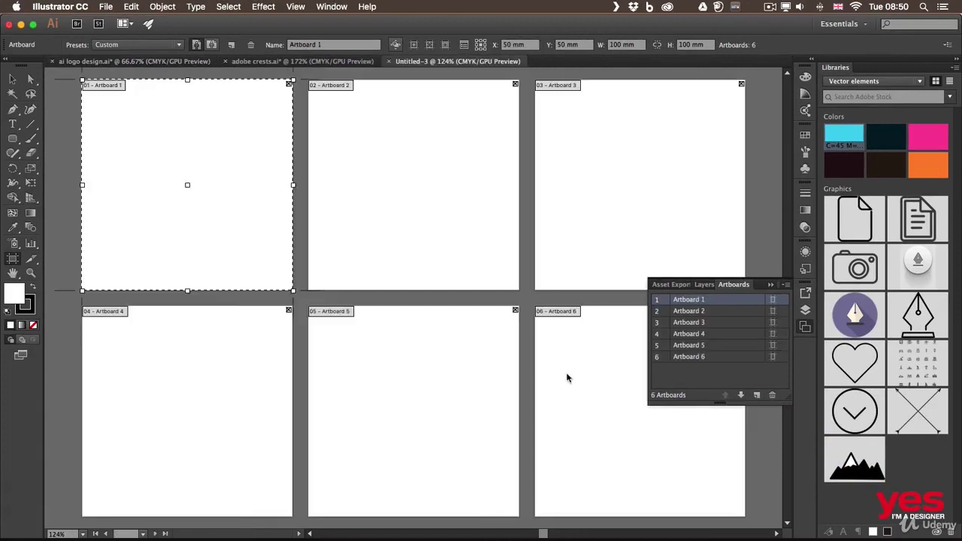